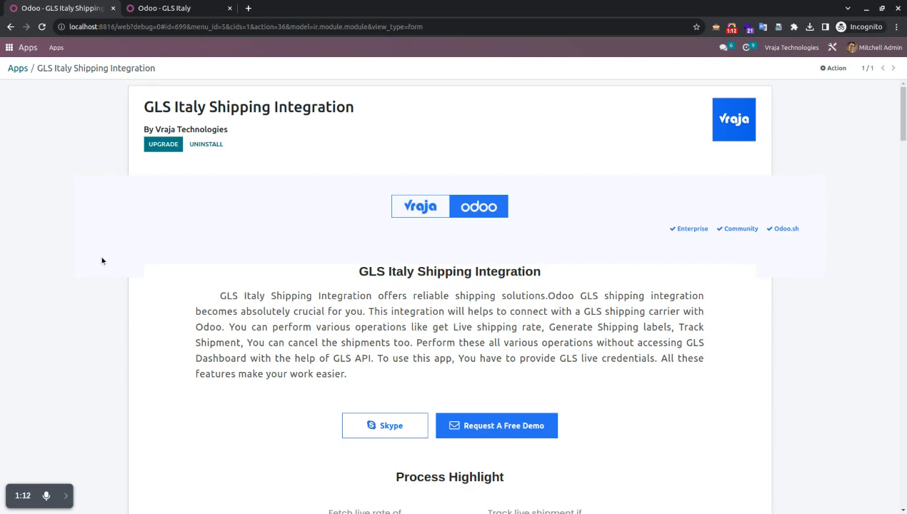
Leave the GLS Italy Shipping Integration module page and return to the Odoo home menu of apps
click(10, 48)
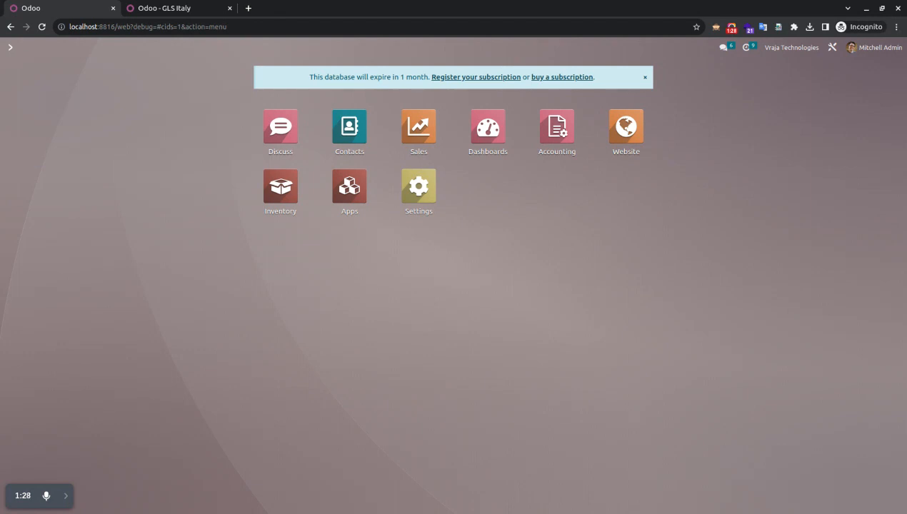
click(419, 187)
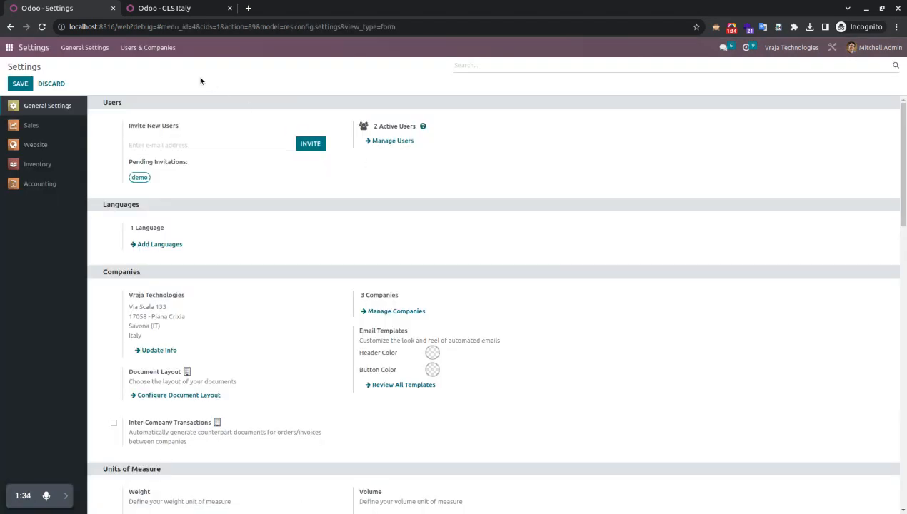
click(142, 47)
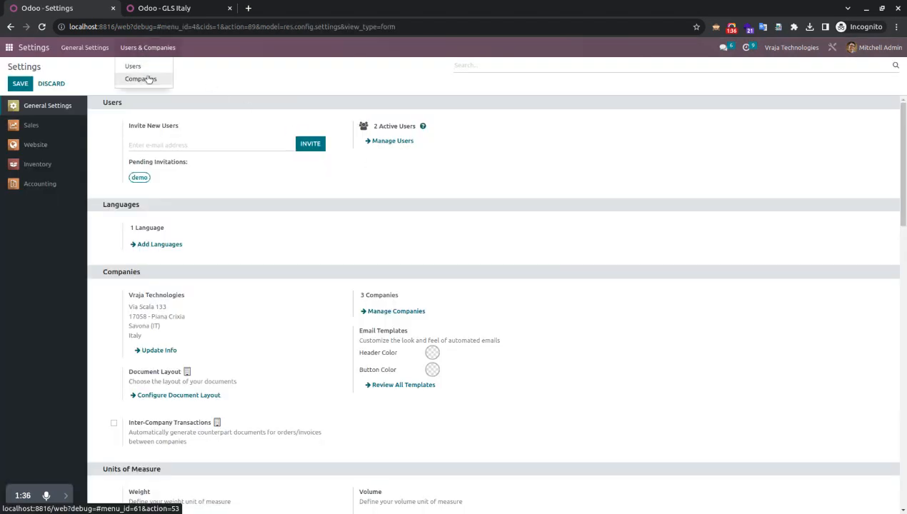
click(147, 78)
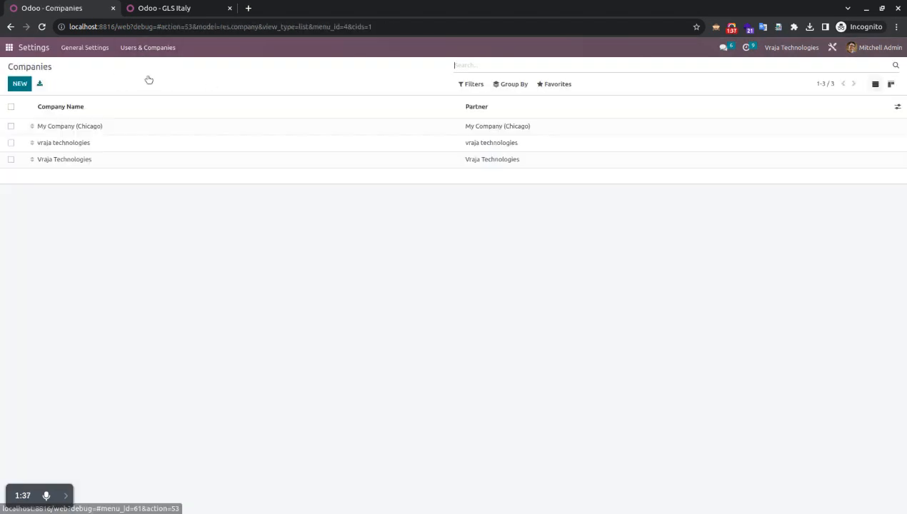
click(130, 145)
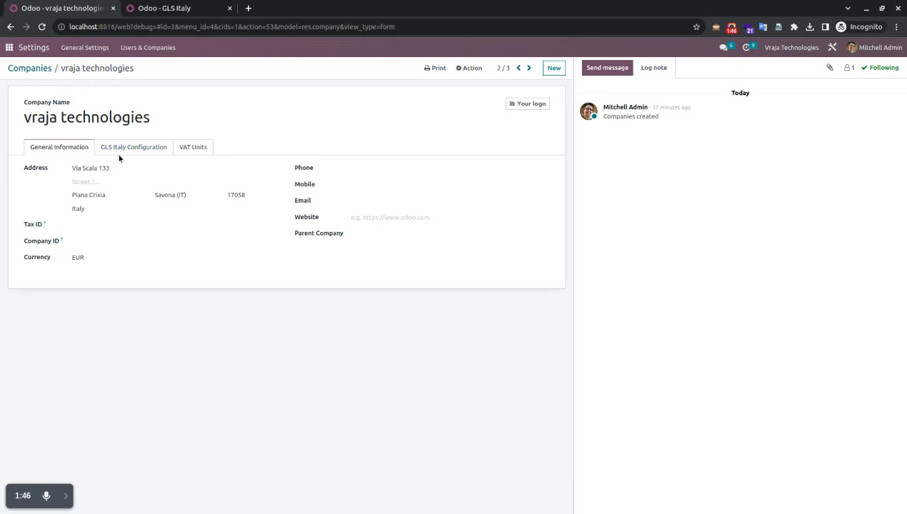
click(127, 152)
click(108, 170)
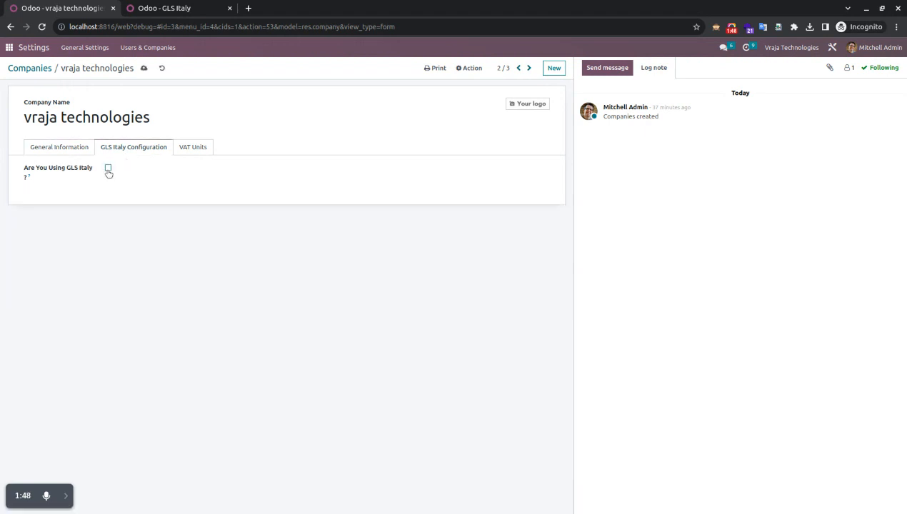
click(108, 169)
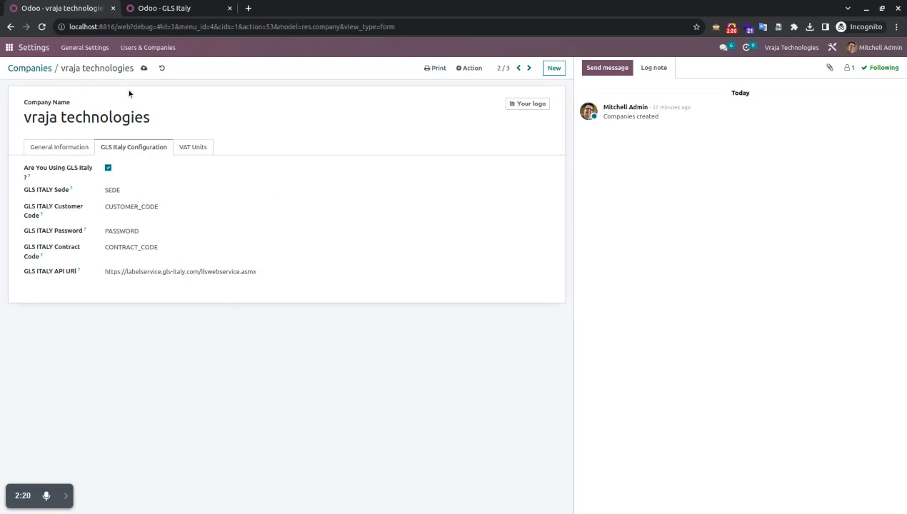
click(9, 48)
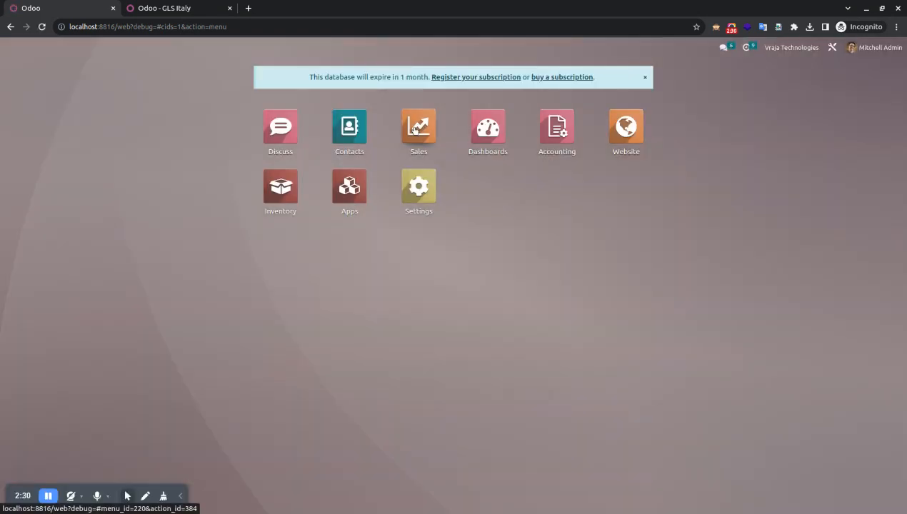
Open the GLS Italy shipping method from Sales > Configuration > Shipping Methods
click(415, 130)
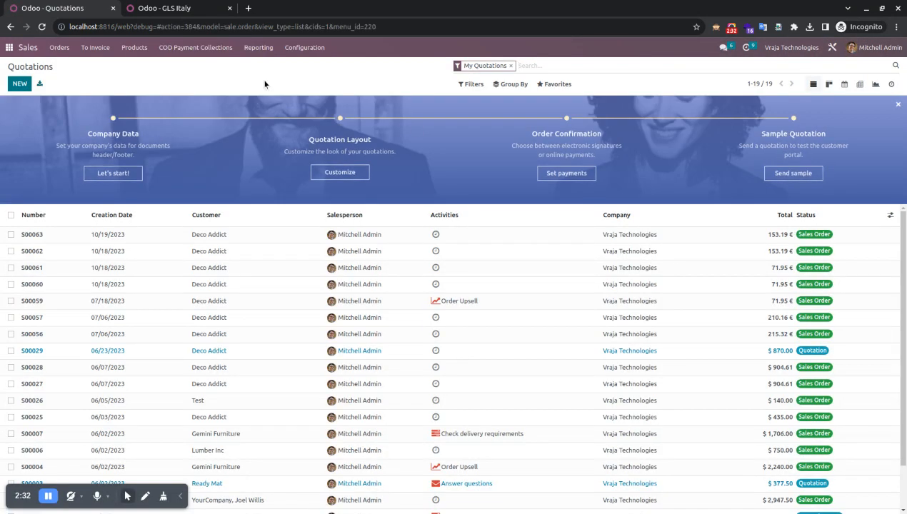
click(306, 50)
click(309, 118)
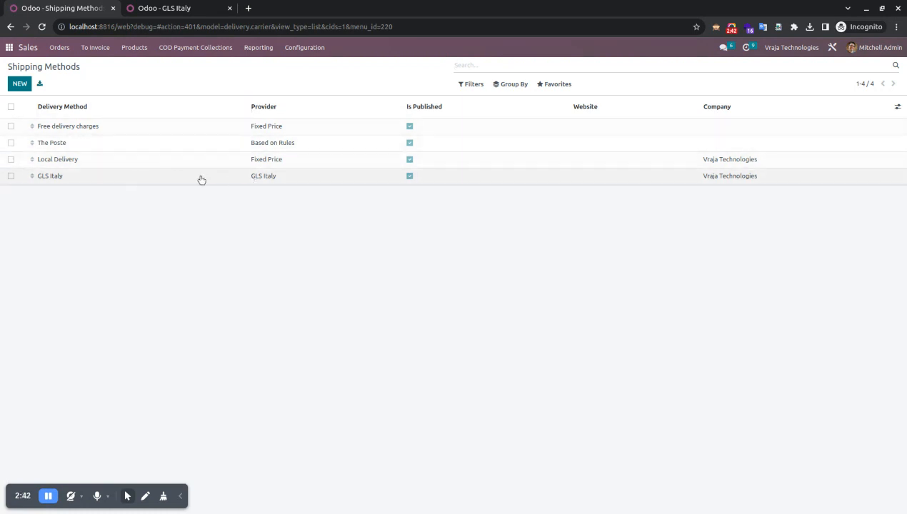
click(124, 177)
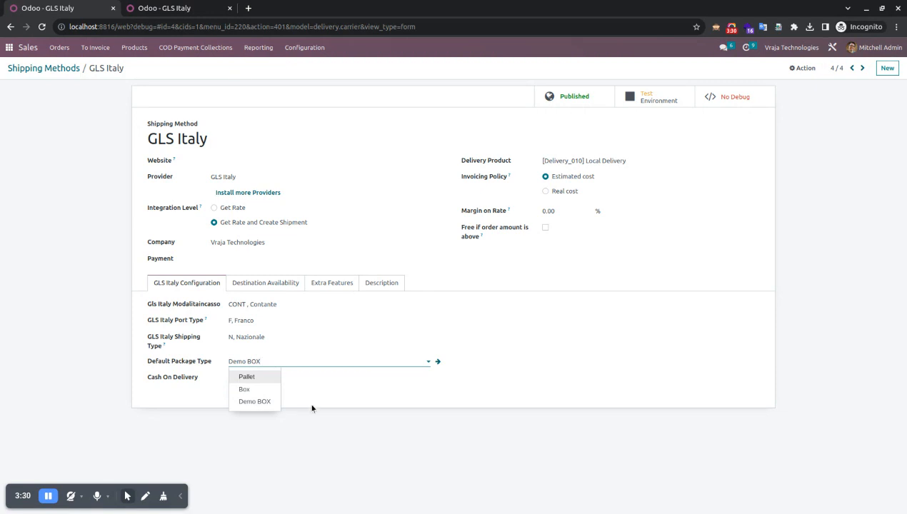
Review GLS Italy's Demo BOX package type and company without changes, then return to Quotations
click(321, 459)
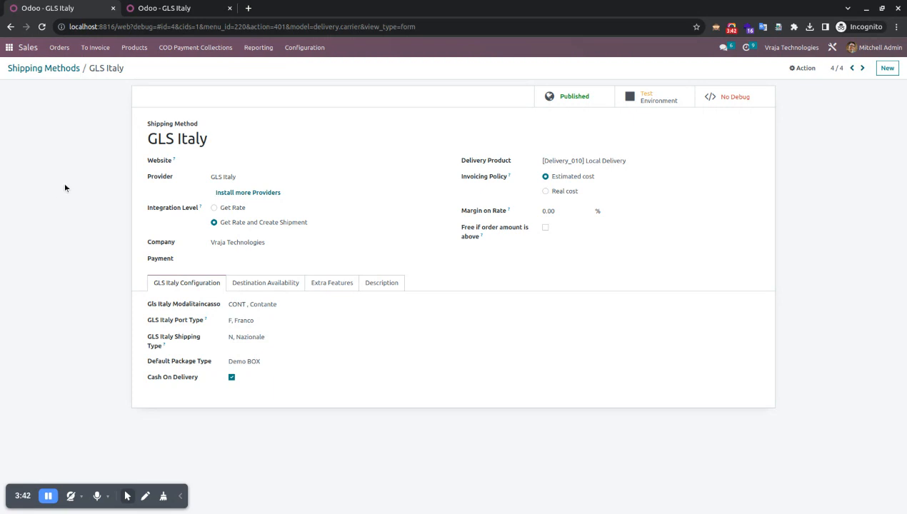
click(294, 242)
click(294, 242)
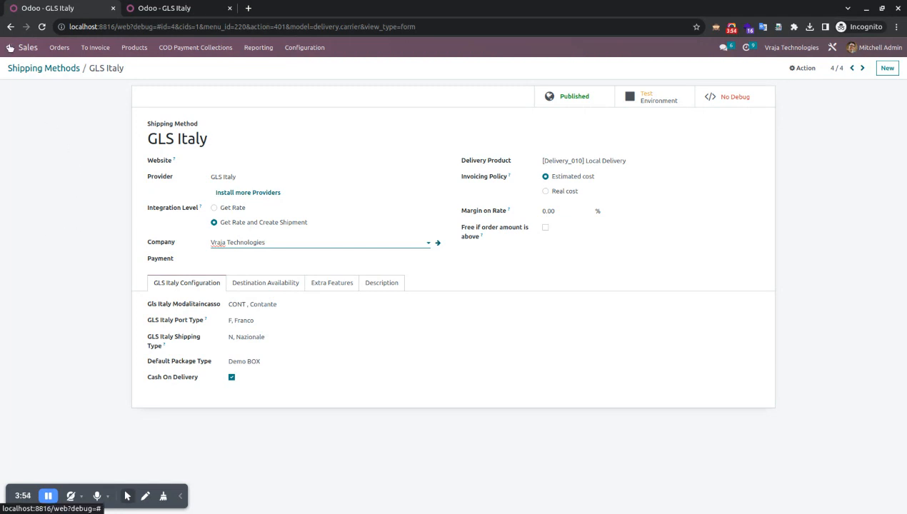
click(34, 47)
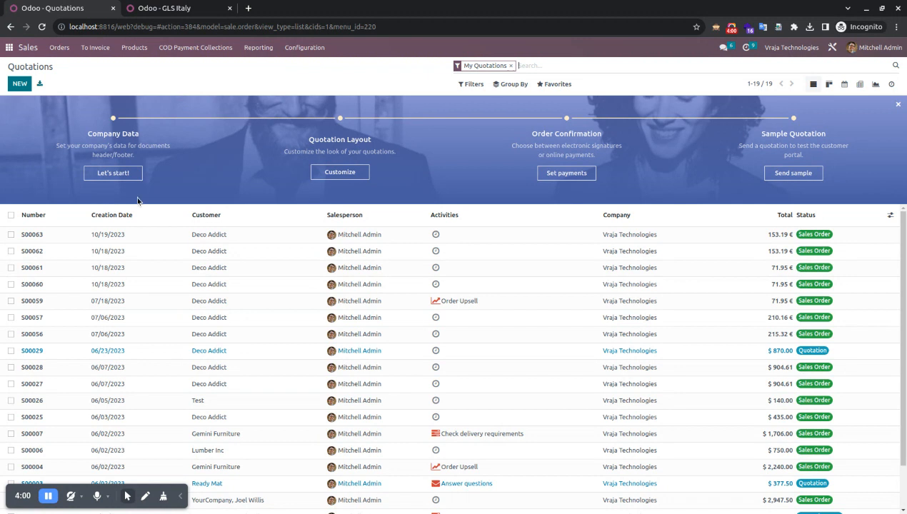
Create a Deco Addict quotation with one [E-COM08] Storage Box line at 10.33 €
click(20, 85)
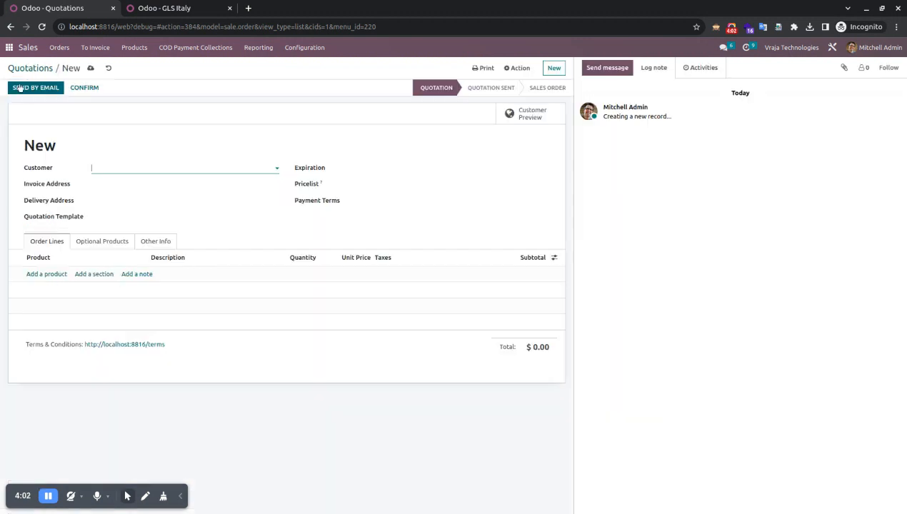
text(de)
key(Return)
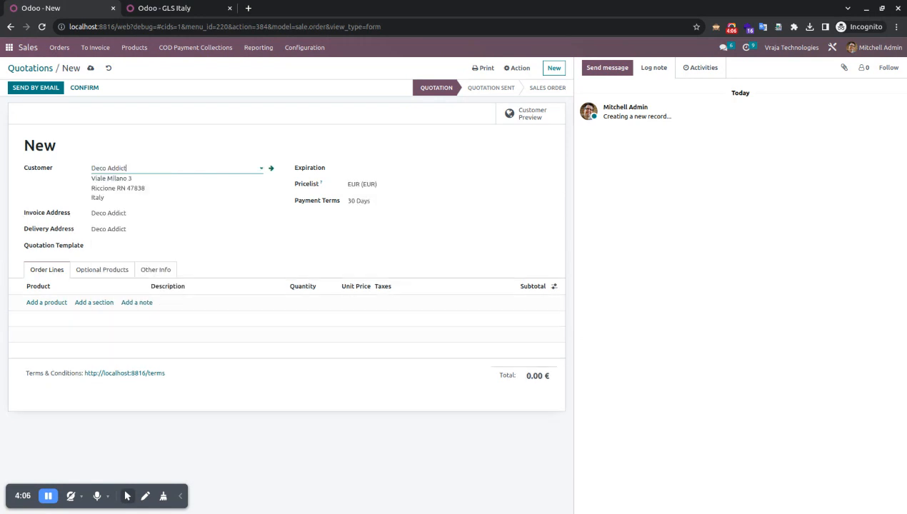
click(54, 302)
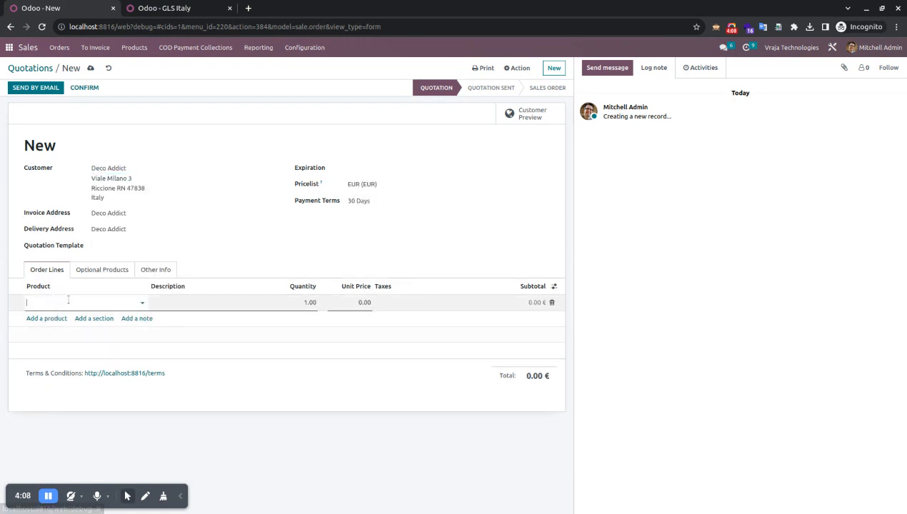
text(sto)
key(Down)
key(Return)
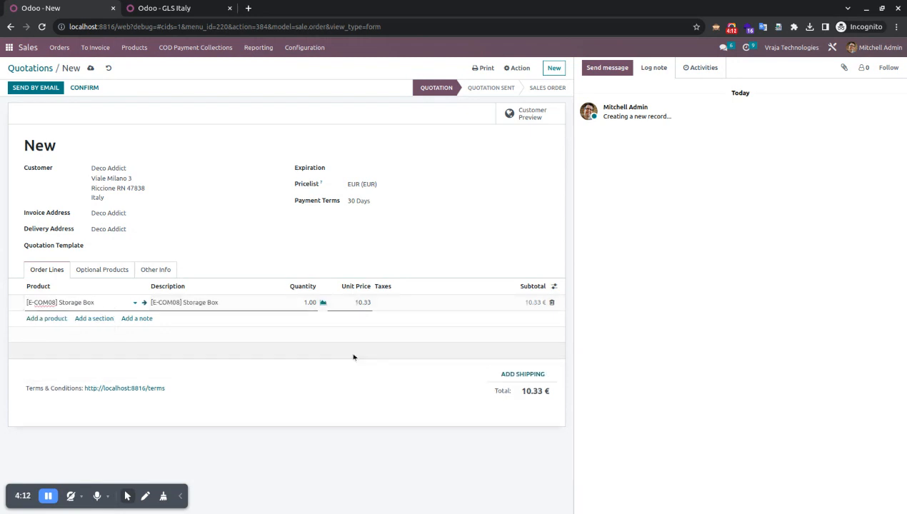
click(180, 496)
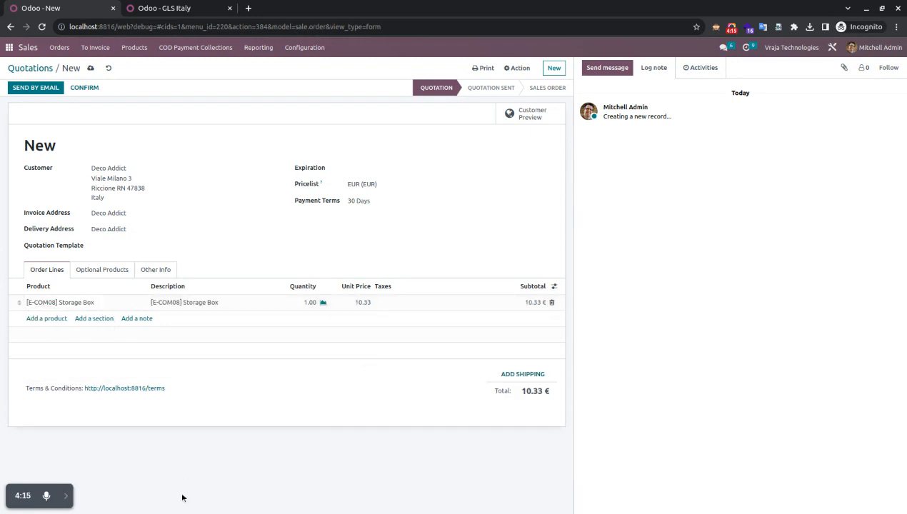
Save the quotation as S00064, try GLS Italy shipping, then discard the shipping dialog
click(523, 374)
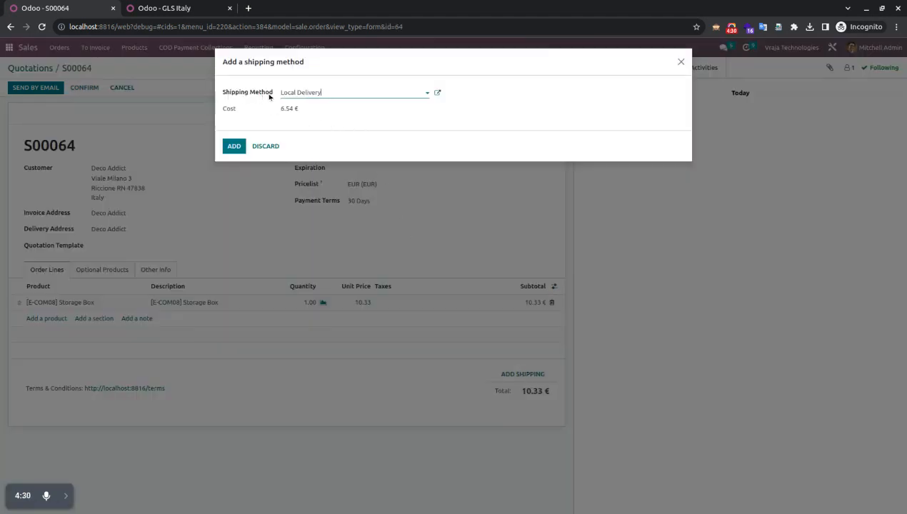
click(340, 94)
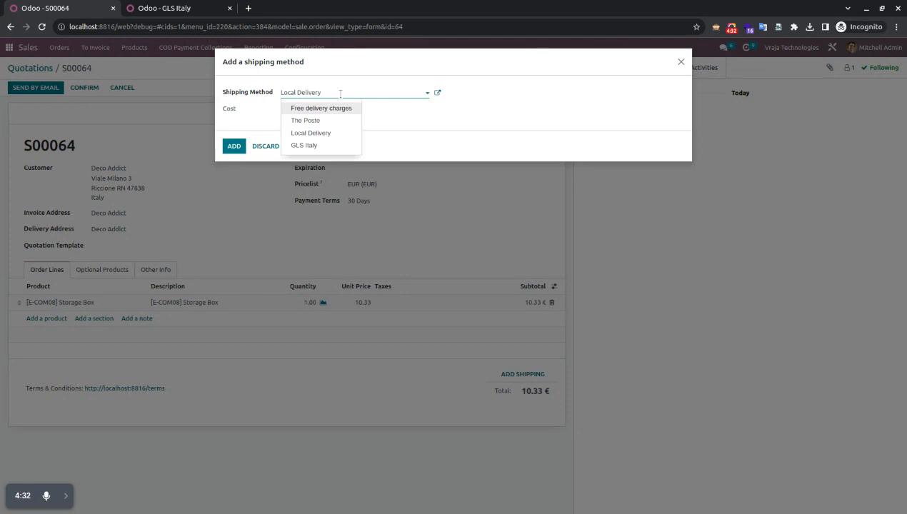
click(329, 147)
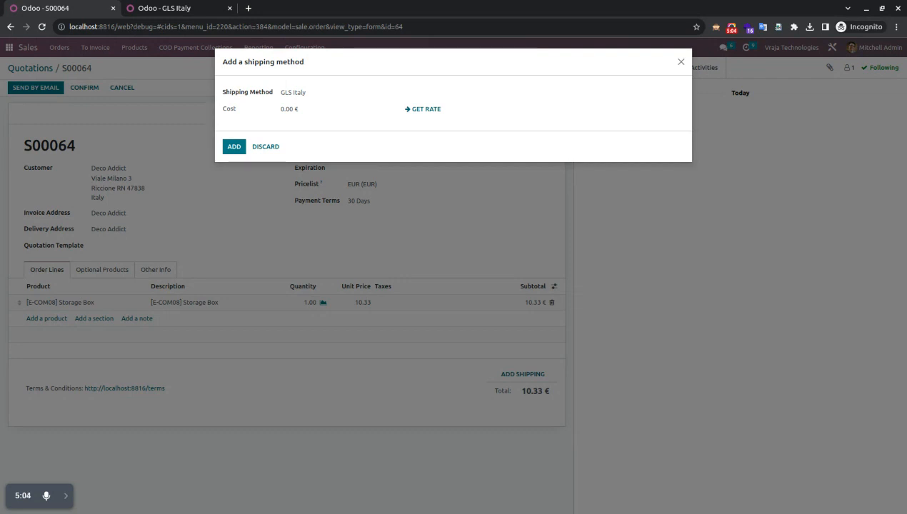
click(275, 150)
click(298, 308)
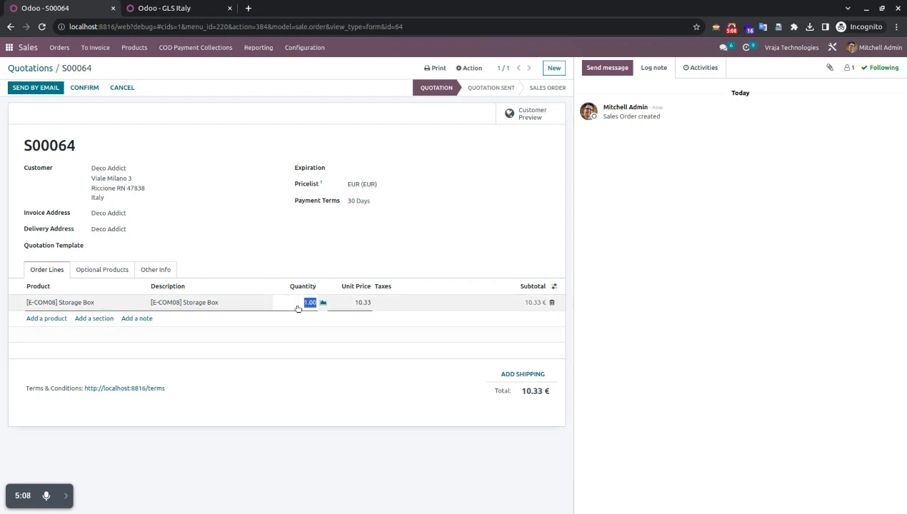
Set the Storage Box line to quantity 5 at a unit price of 100.00
text(5)
key(Tab)
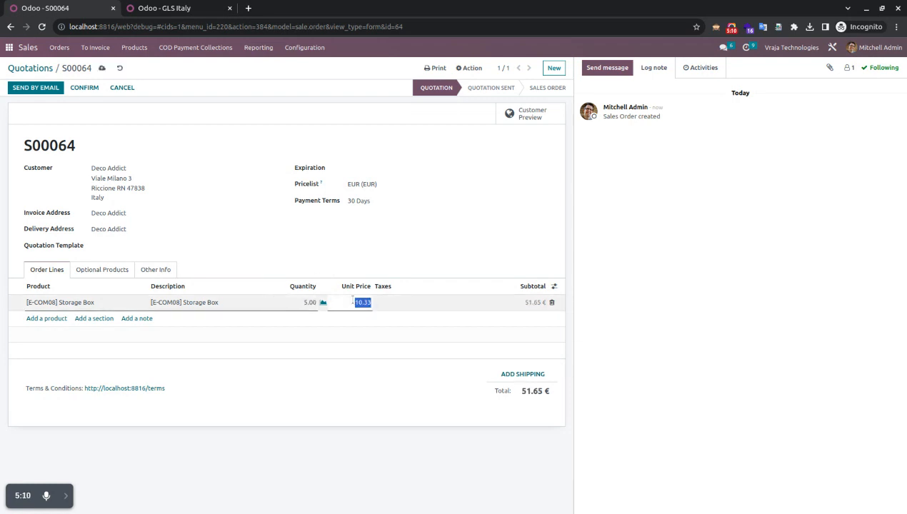
text(100)
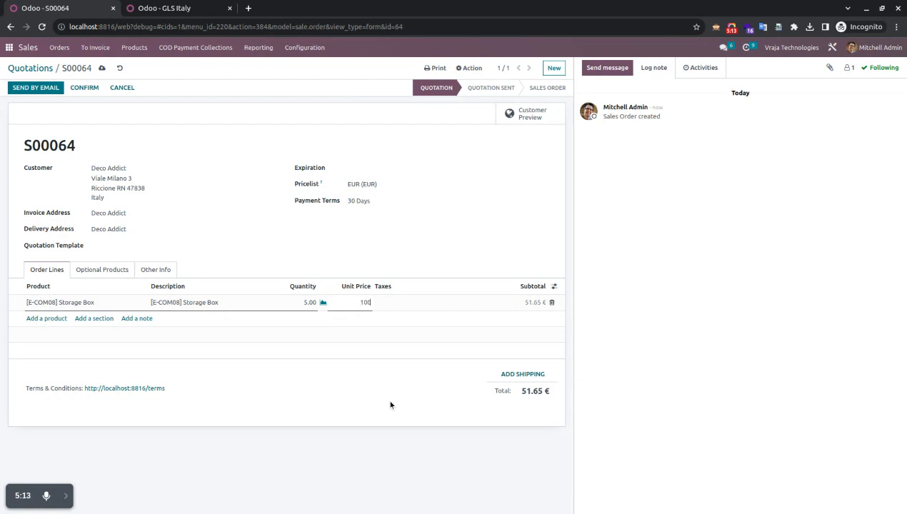
click(390, 406)
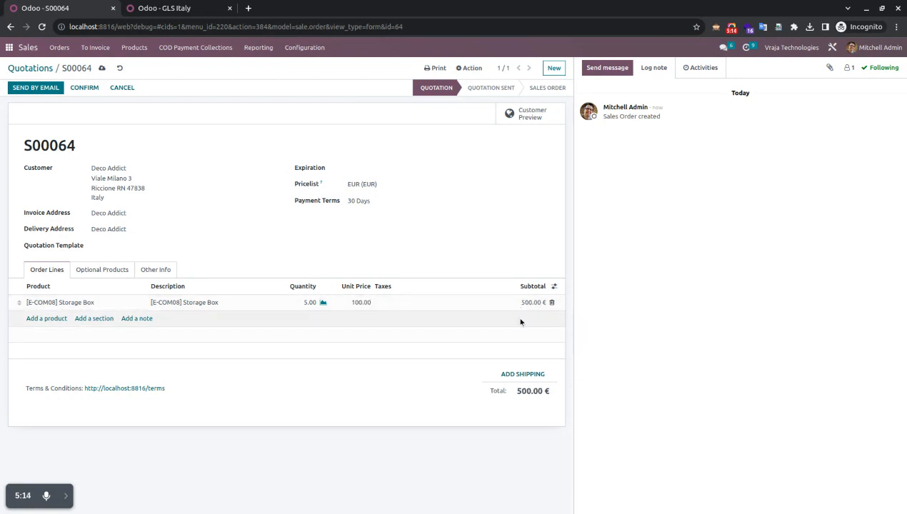
Add a GLS Italy delivery line at the fetched 27.21 rate, totalling 527.21 €
click(513, 376)
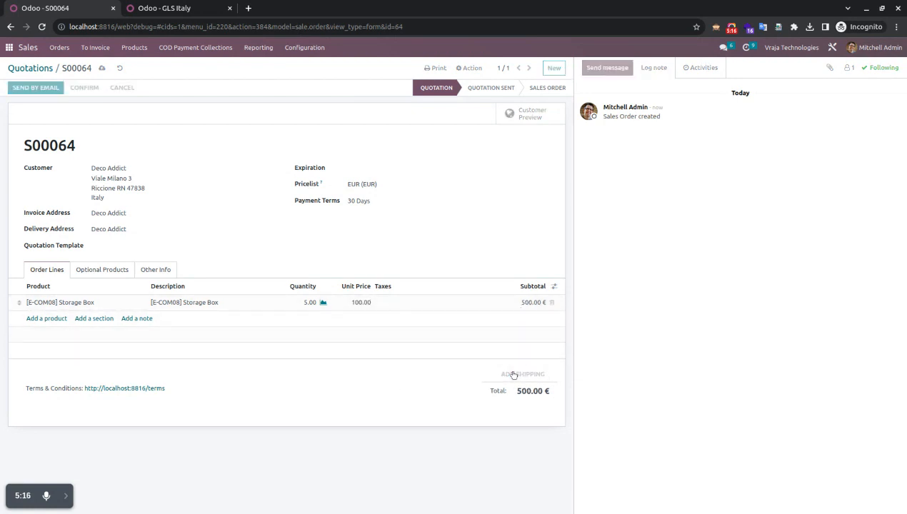
click(319, 92)
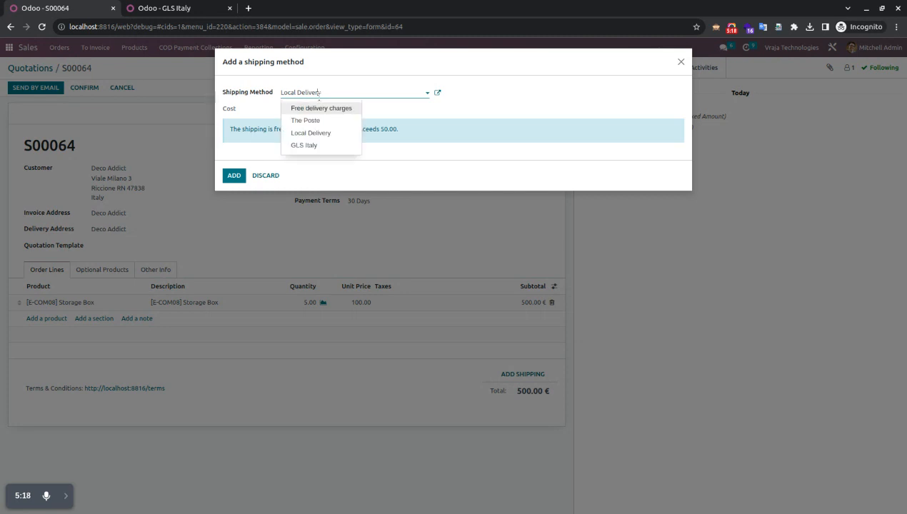
click(315, 146)
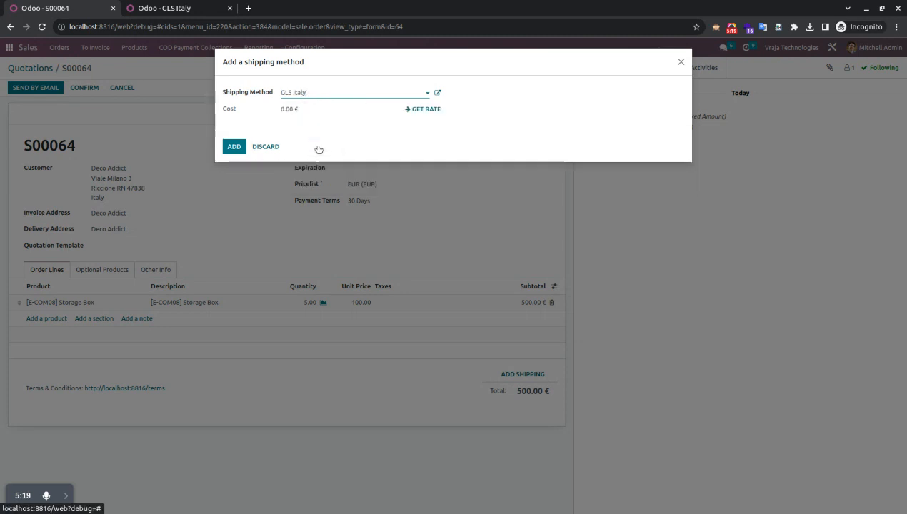
click(422, 110)
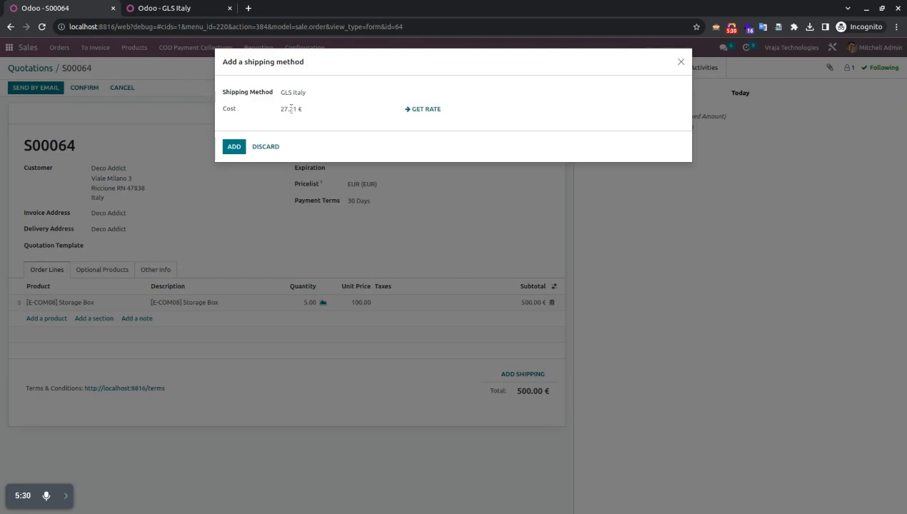
click(228, 148)
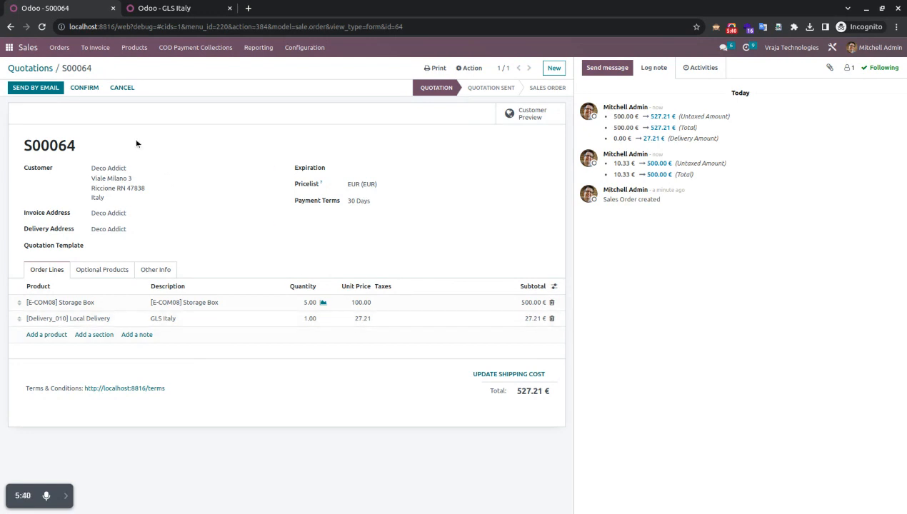
Confirm S00064 and open delivery WH/OUT/00050, checking its GLS COD amount of 527.21
click(85, 88)
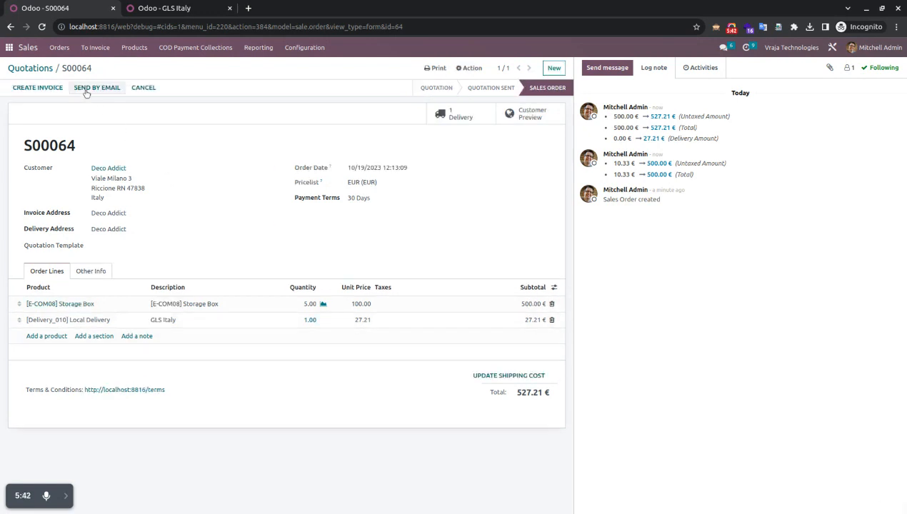
click(457, 117)
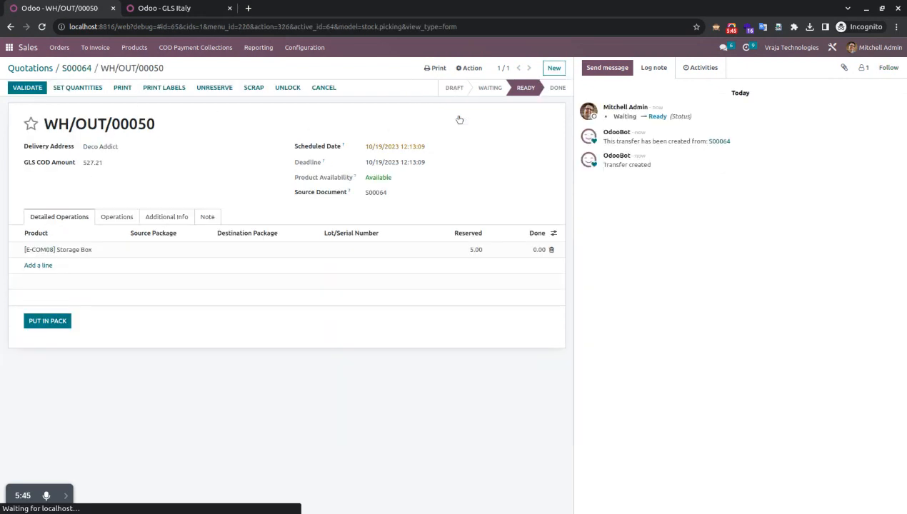
click(165, 217)
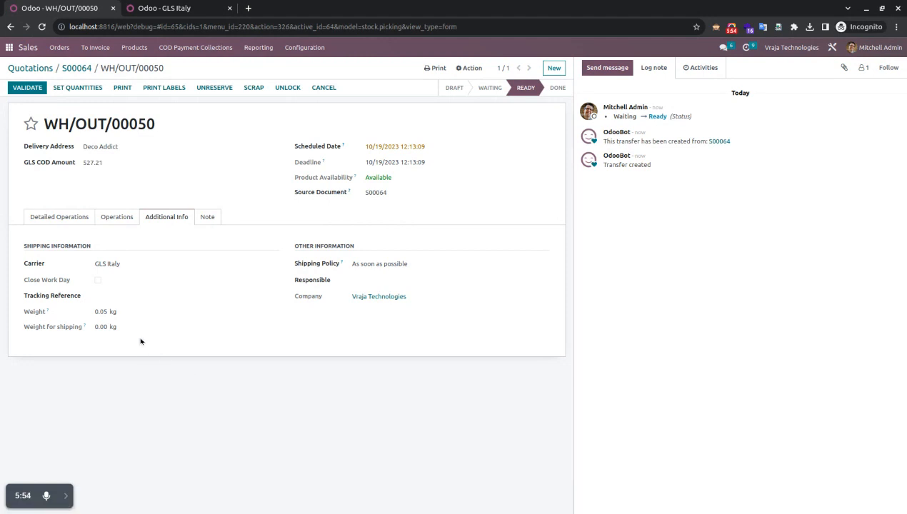
click(62, 219)
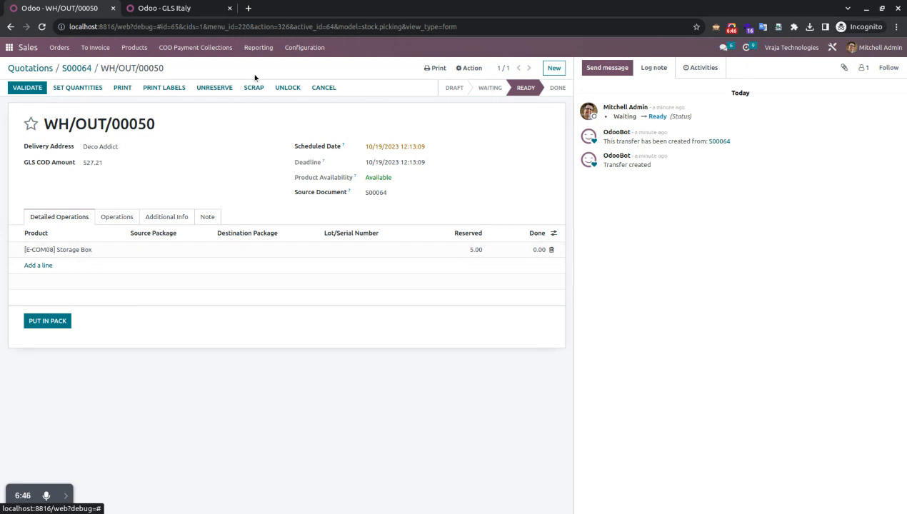
Open the Inventory settings in a separate browser tab, then go back to the WH/OUT/00050 tab
click(301, 49)
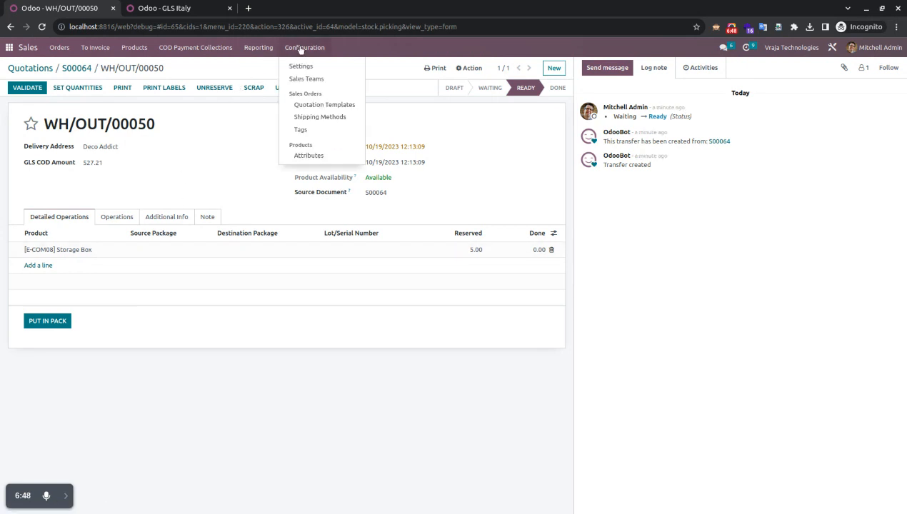
middle_click(308, 68)
click(178, 12)
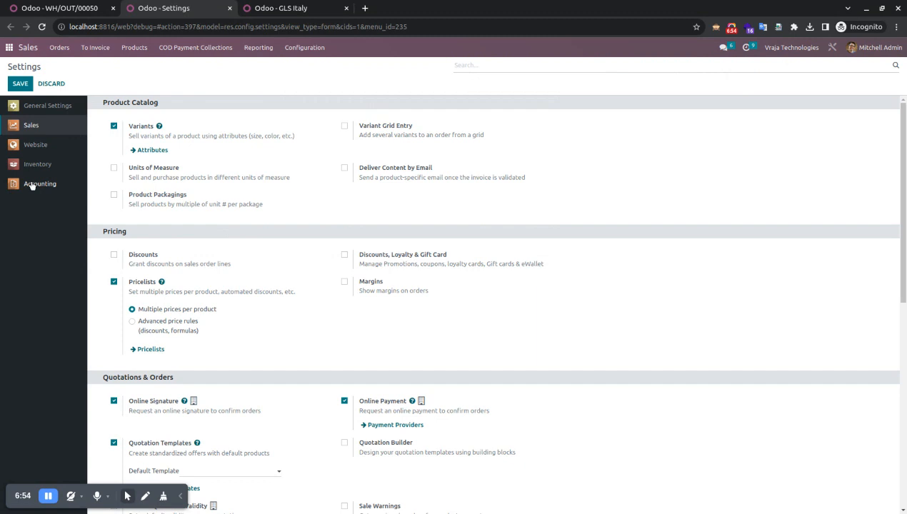
click(30, 166)
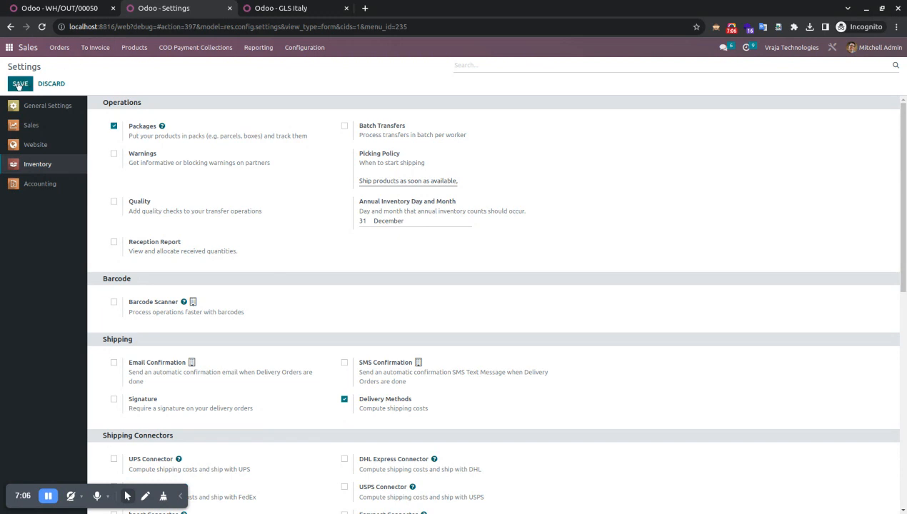
click(62, 8)
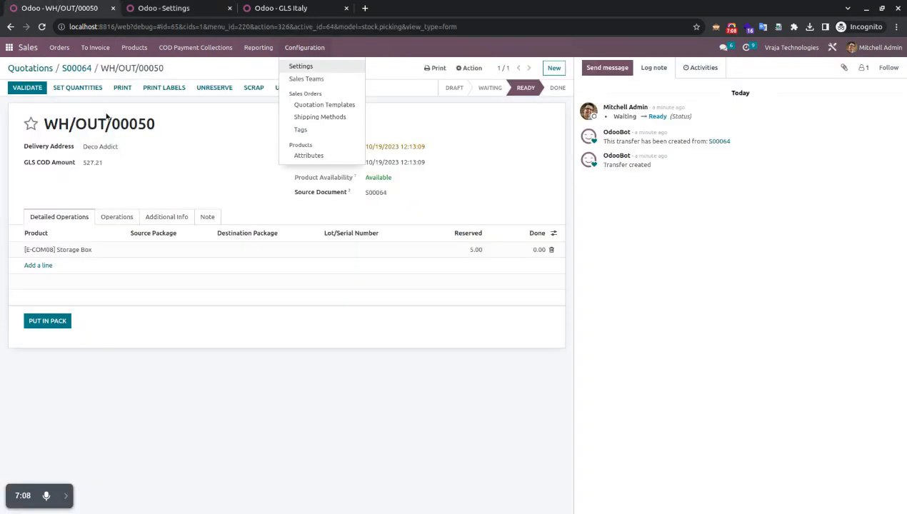
Record a Done quantity of 1 on the Storage Box line against 5.00 reserved
click(231, 358)
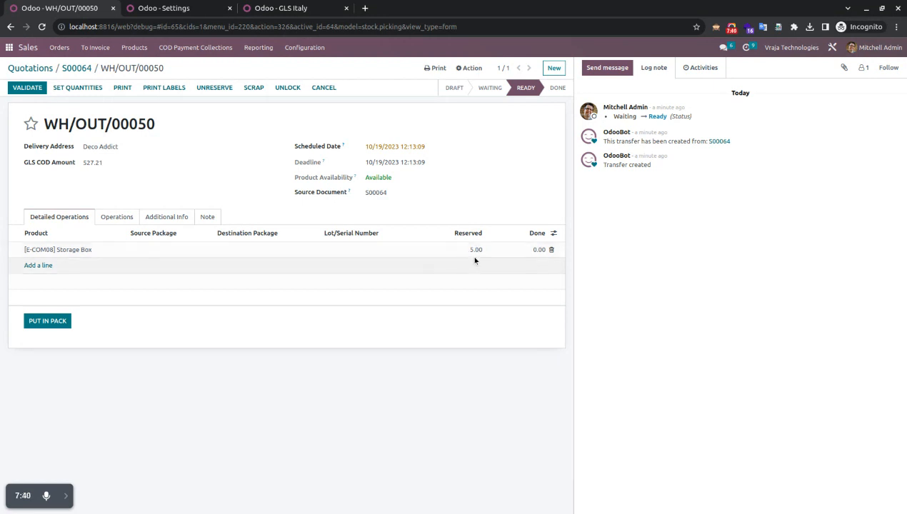
click(522, 251)
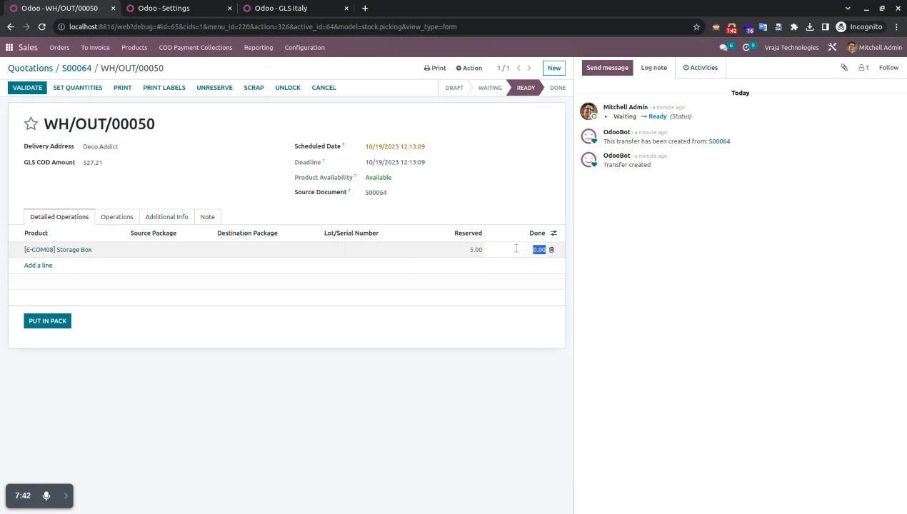
text(1)
click(474, 269)
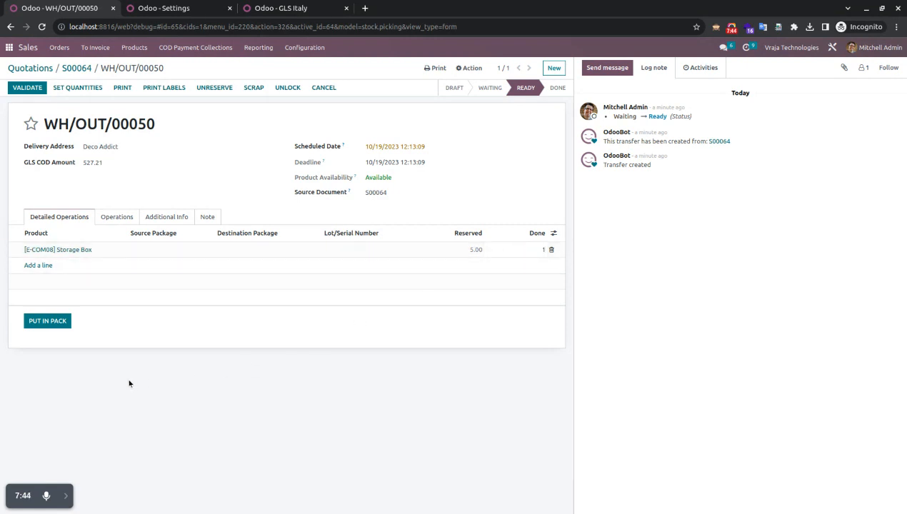
Put the done Storage Box in a pack without choosing a package type, then switch to Settings
click(46, 322)
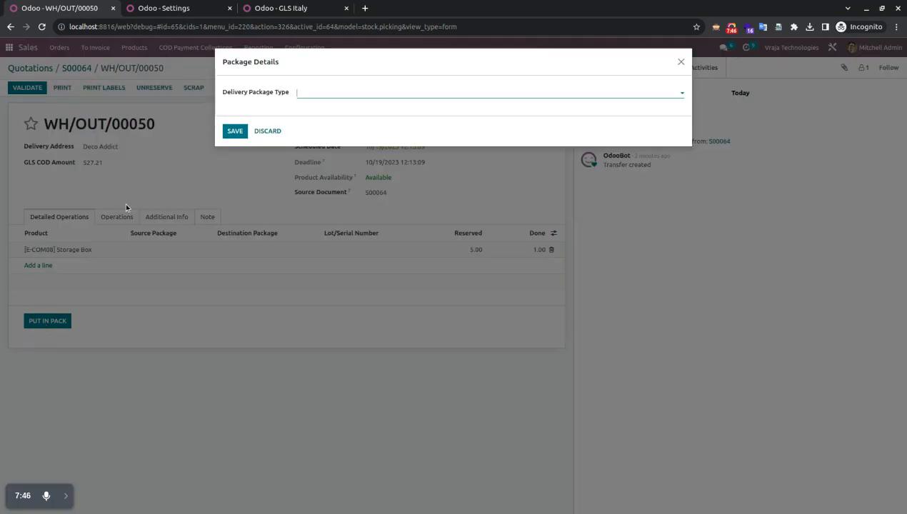
click(325, 92)
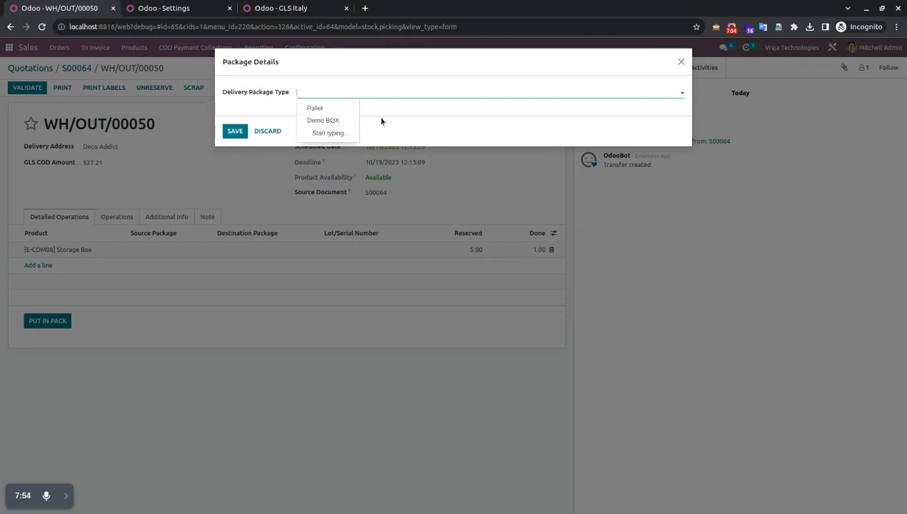
click(264, 109)
click(333, 91)
click(391, 108)
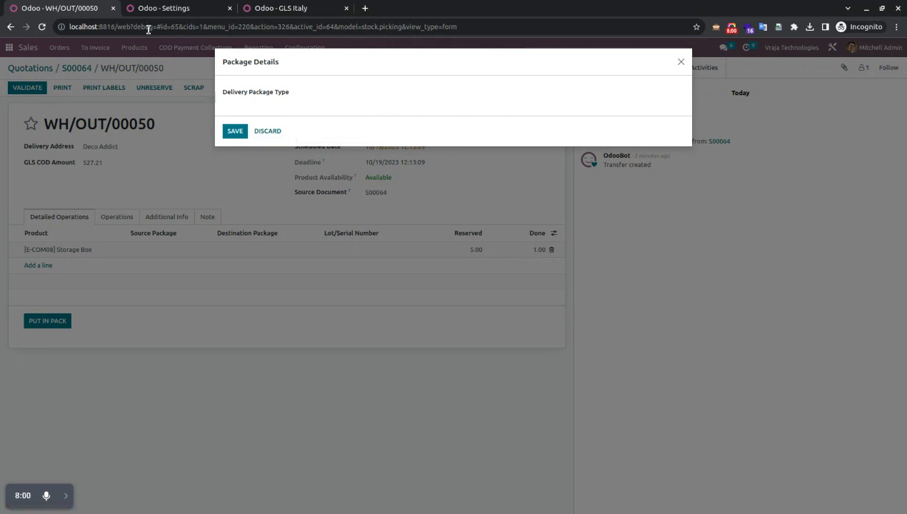
mouse_move(158, 12)
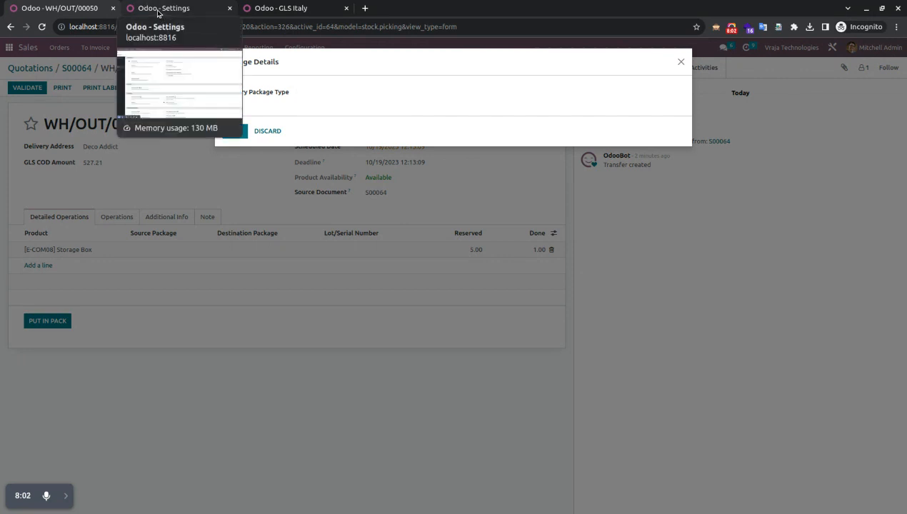
click(158, 10)
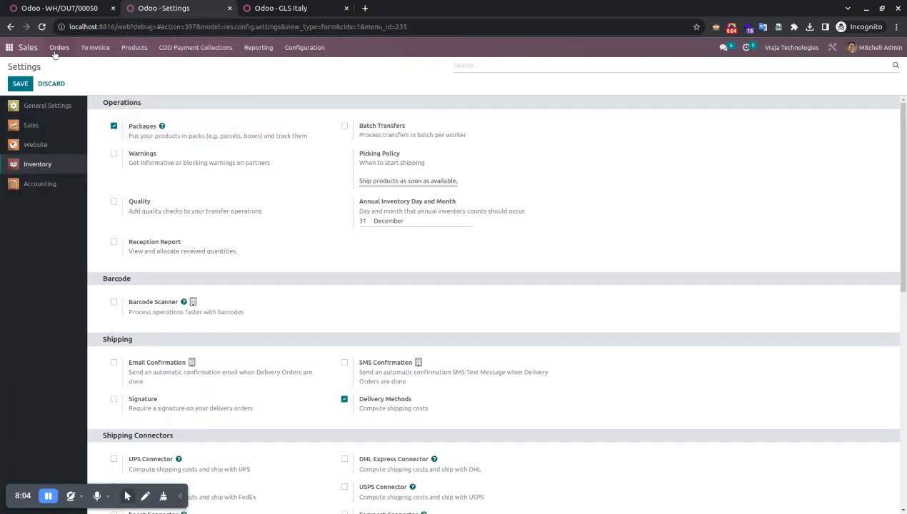
Open Inventory's Package Types list and inspect the GLS Italy Pallet package type
click(9, 47)
click(282, 191)
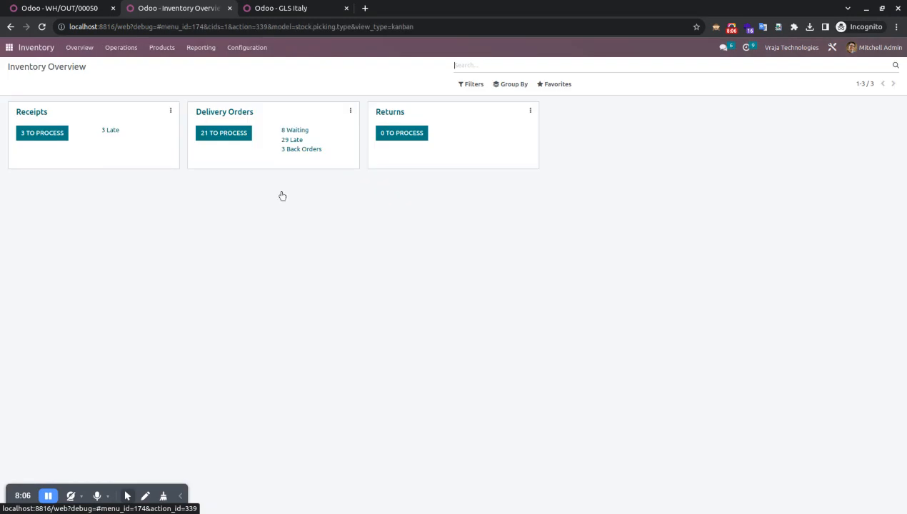
click(247, 48)
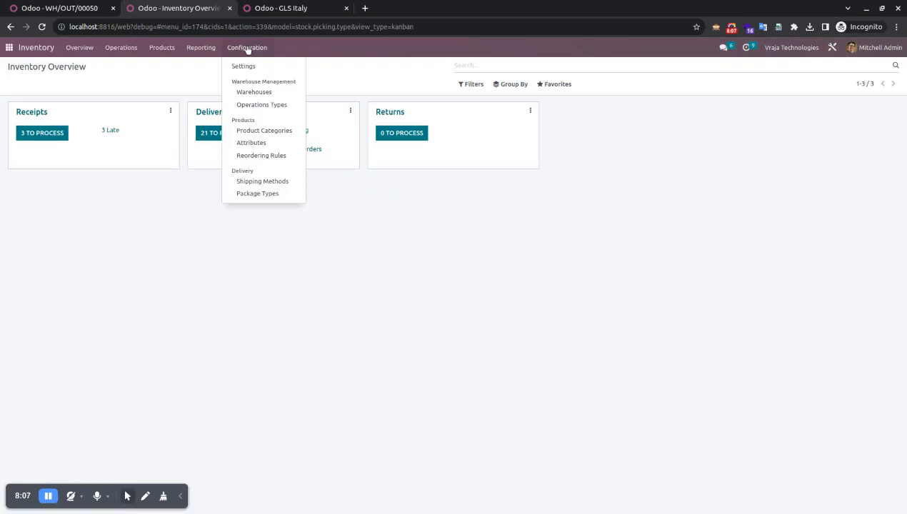
click(255, 198)
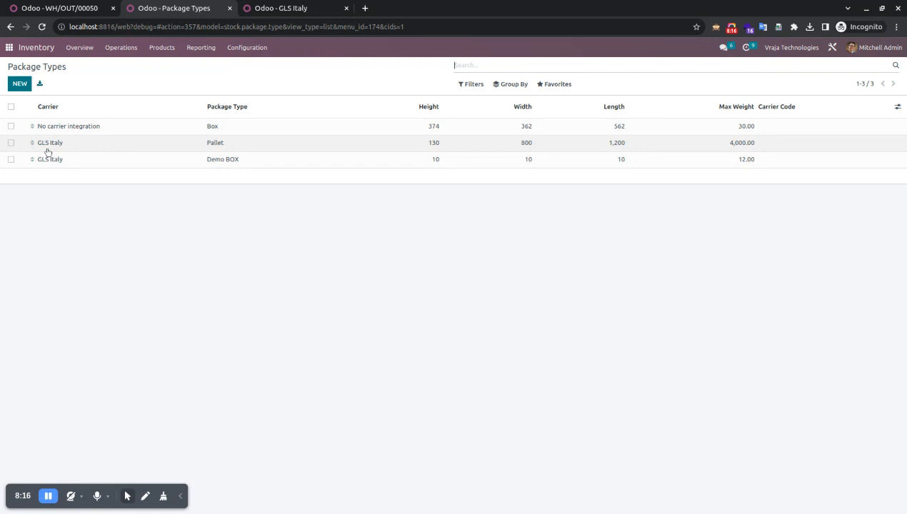
click(90, 144)
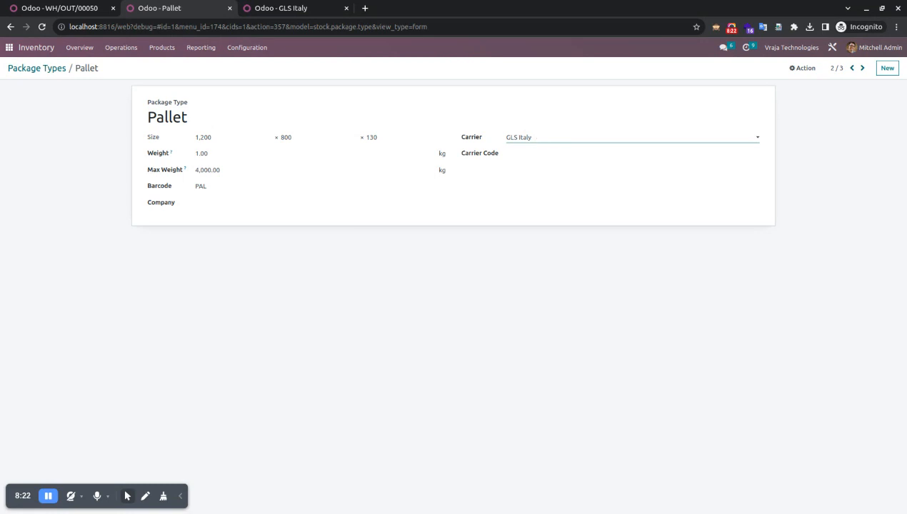
click(30, 69)
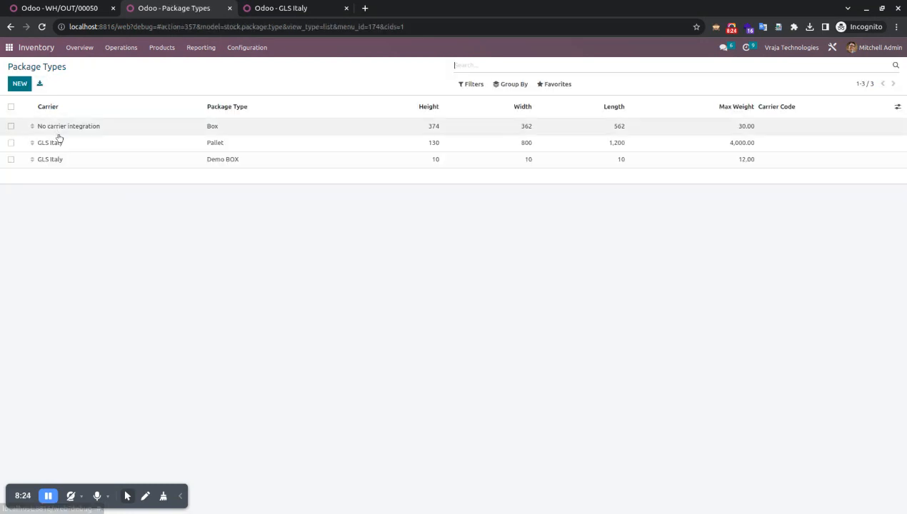
click(100, 10)
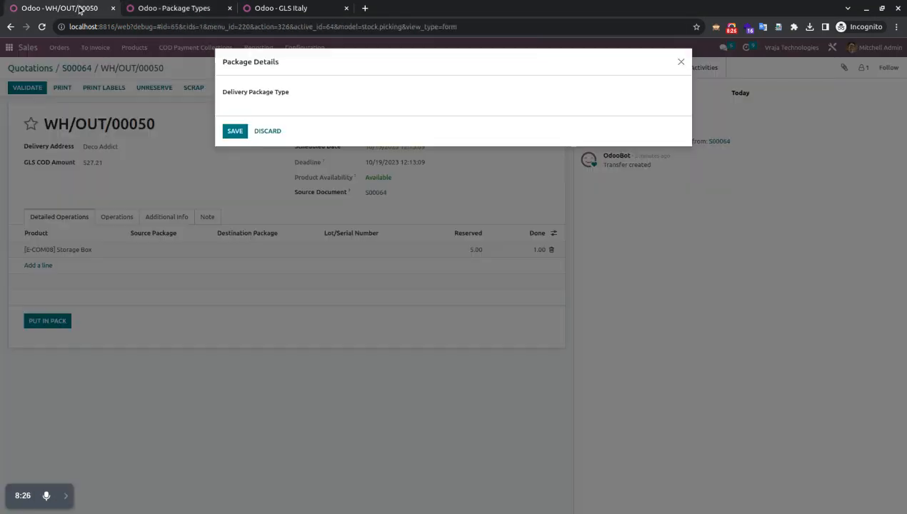
click(357, 91)
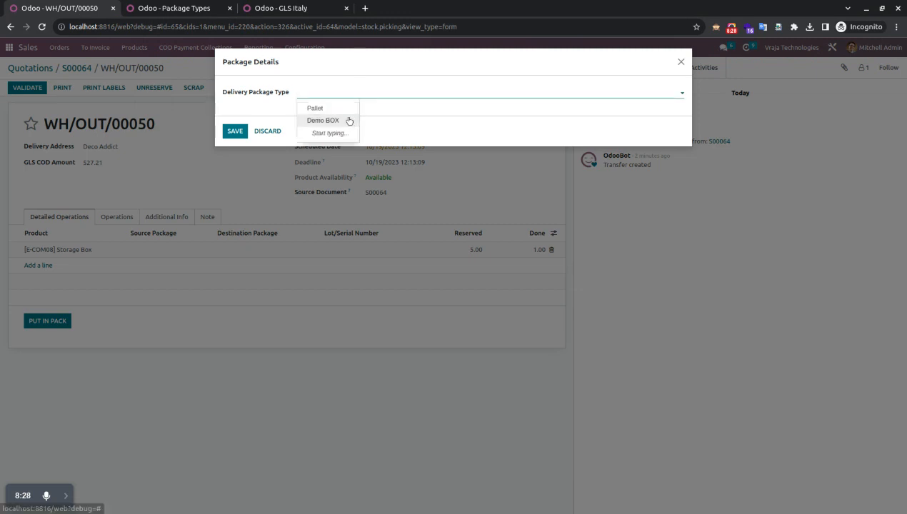
click(366, 90)
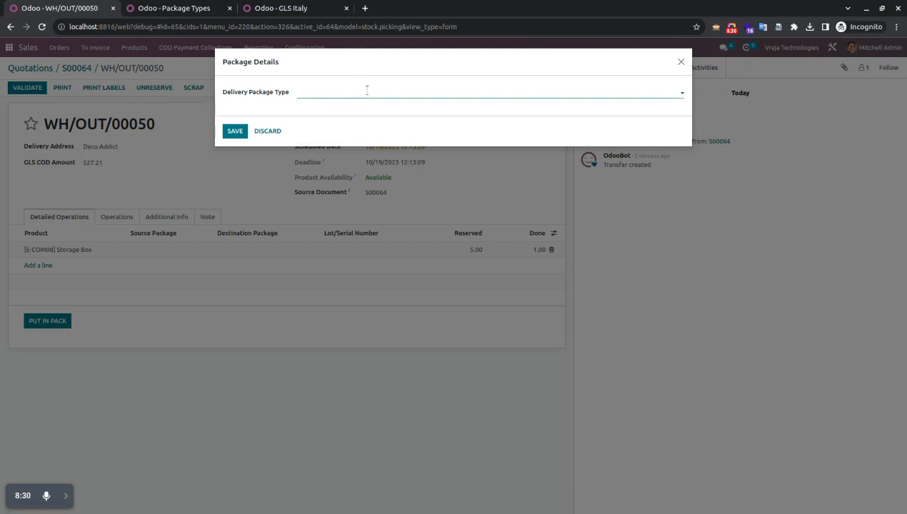
text(TEST)
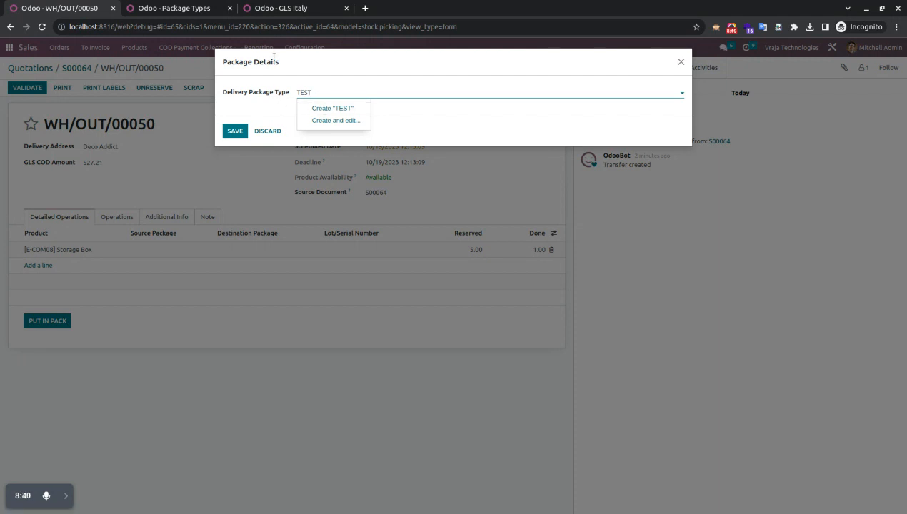
key(BackSpace)
key(ctrl+Tab)
key(ctrl+Tab)
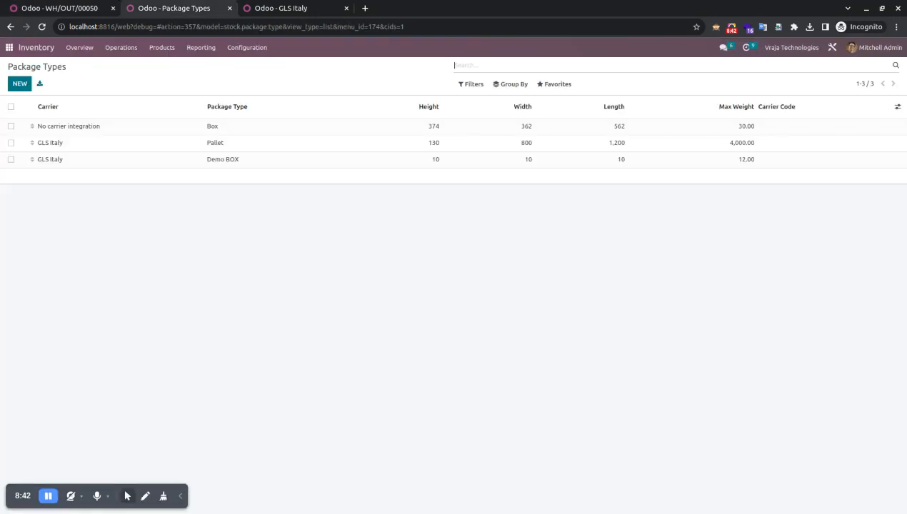
key(ctrl+shift+Tab)
click(61, 9)
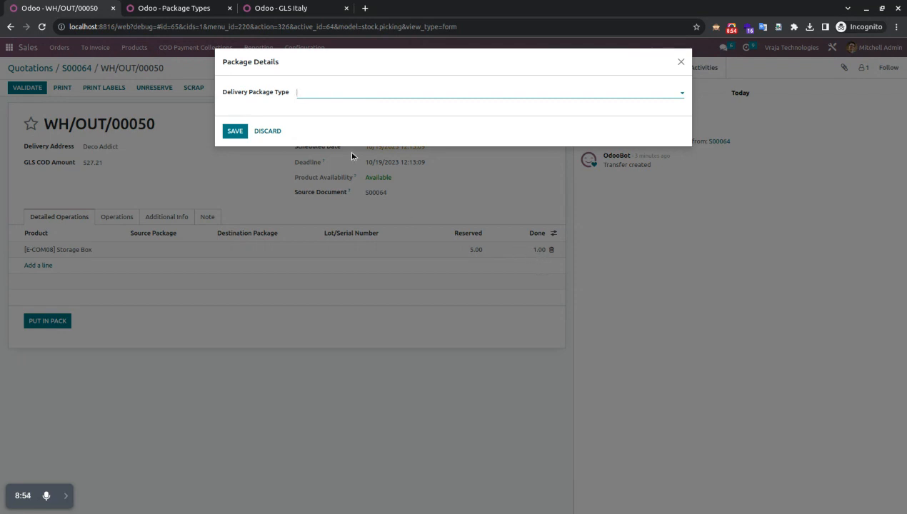
Pack one Storage Box into a Pallet package, creating PACK0000006
click(315, 93)
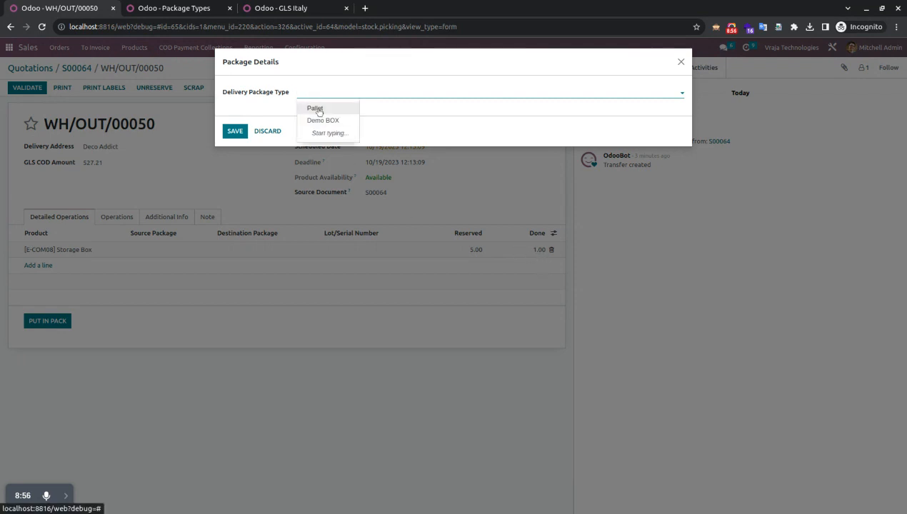
click(319, 111)
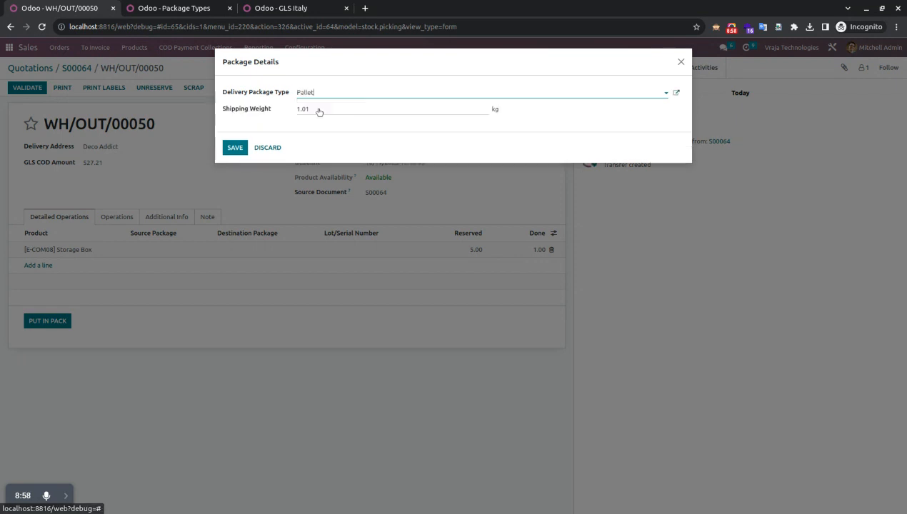
click(236, 147)
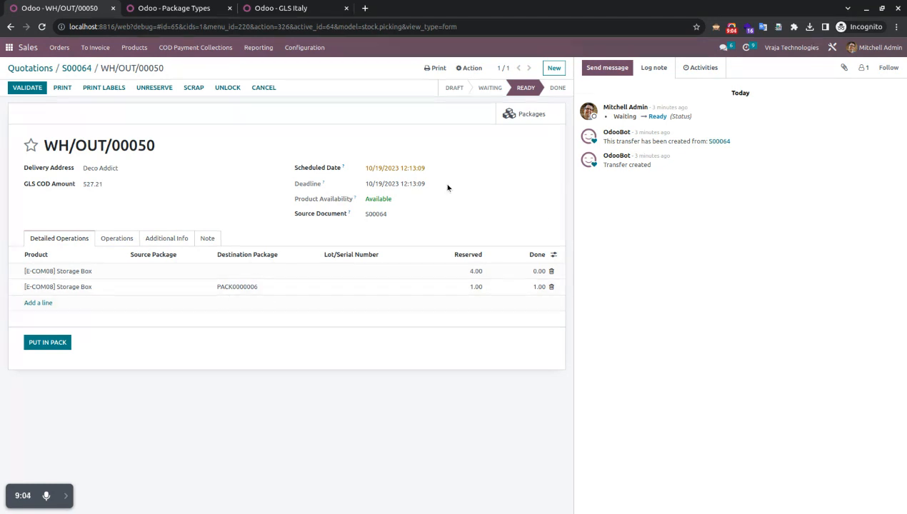
Pack 2 Storage Boxes from the first line into a Demo BOX package, PACK0000007
click(530, 271)
text(2)
click(47, 343)
click(329, 92)
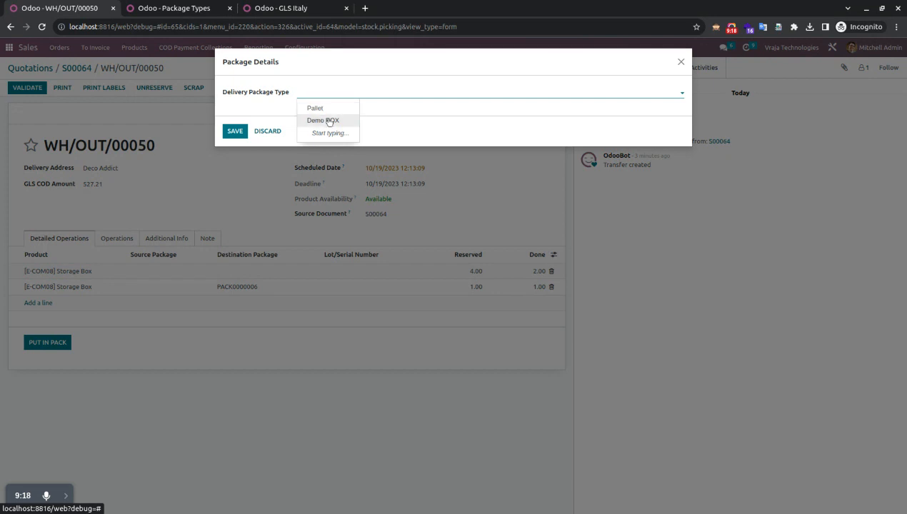
click(328, 120)
click(234, 147)
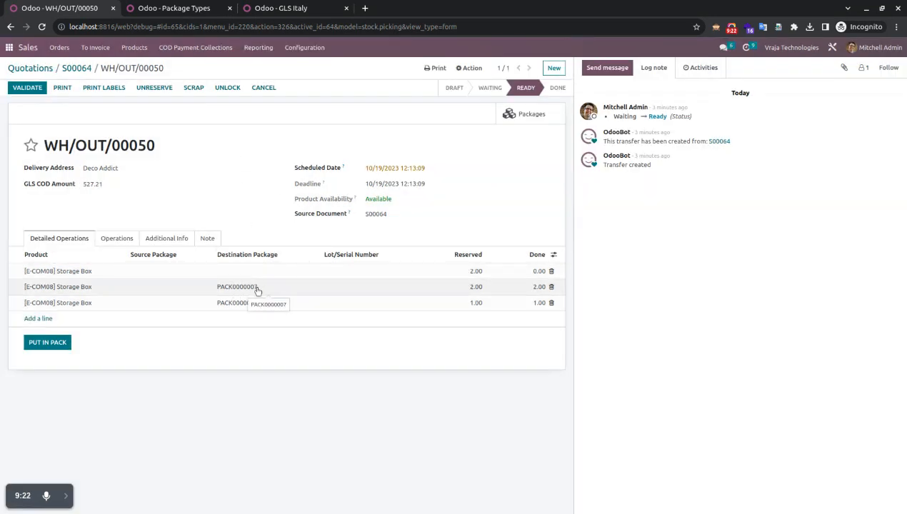
Pack the remaining 2 Storage Boxes into a Demo BOX package, PACK0000008
click(524, 272)
text(2)
click(121, 363)
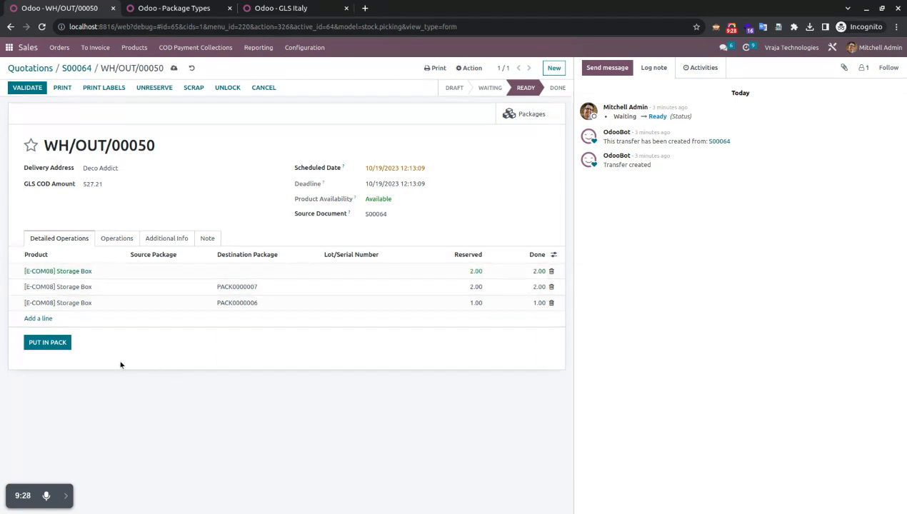
click(35, 343)
click(341, 92)
click(328, 121)
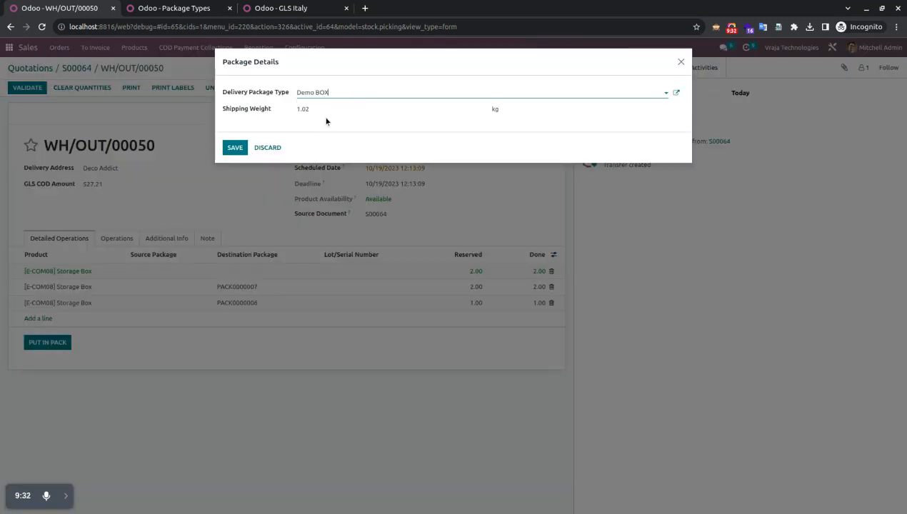
click(235, 147)
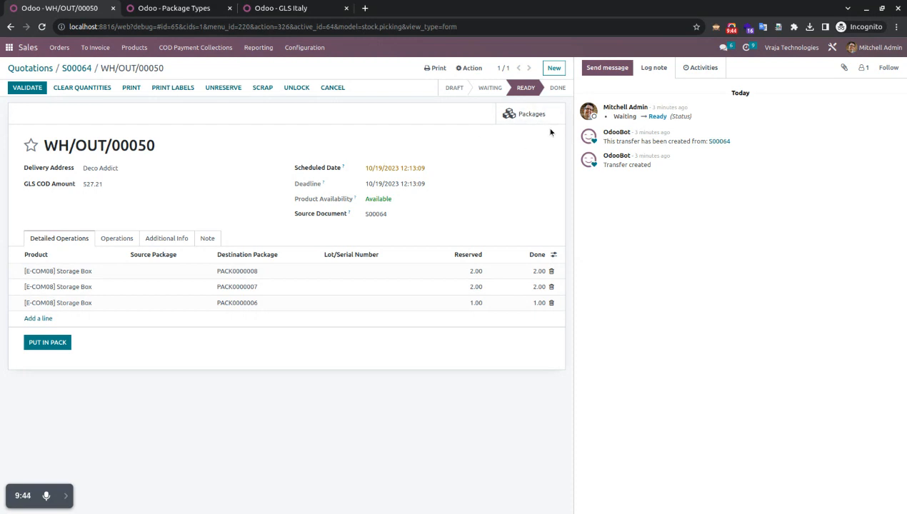
click(528, 116)
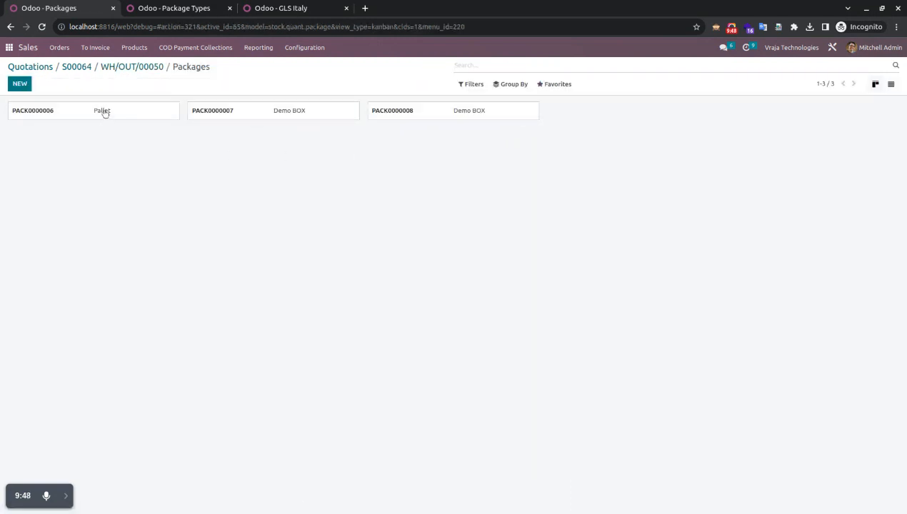
click(114, 68)
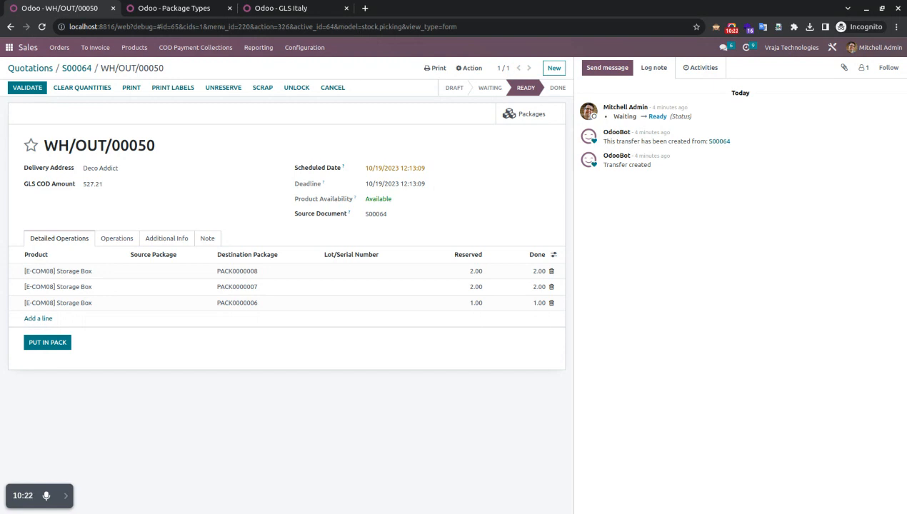
Check the shipping info: carrier GLS Italy, weight 0.05 kg, 3.05 kg for shipping
click(163, 241)
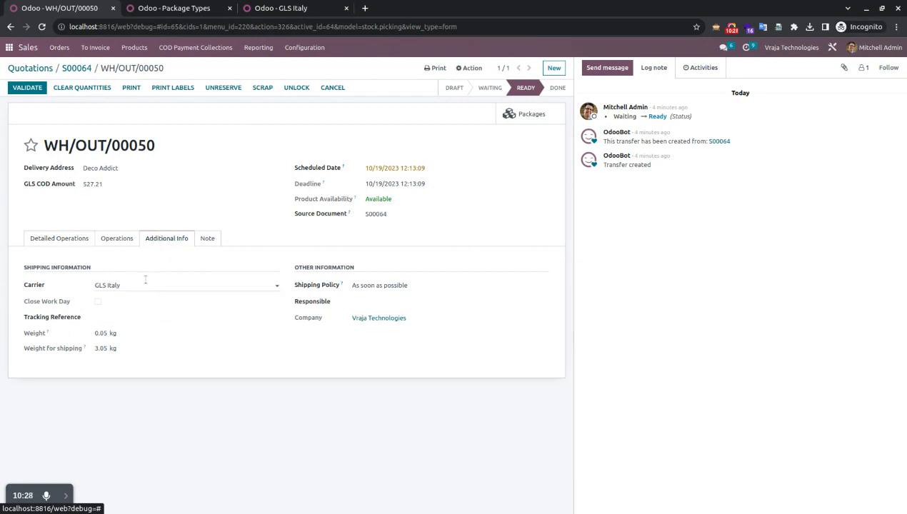
click(61, 240)
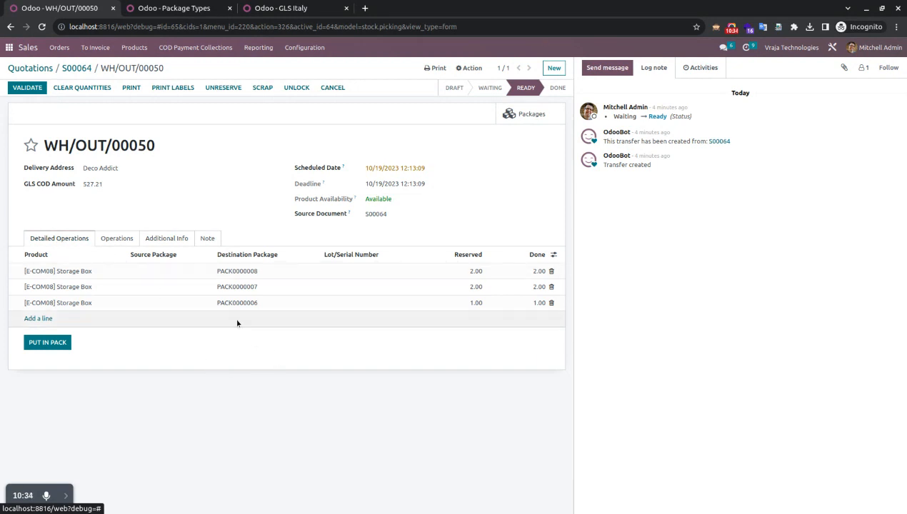
click(168, 240)
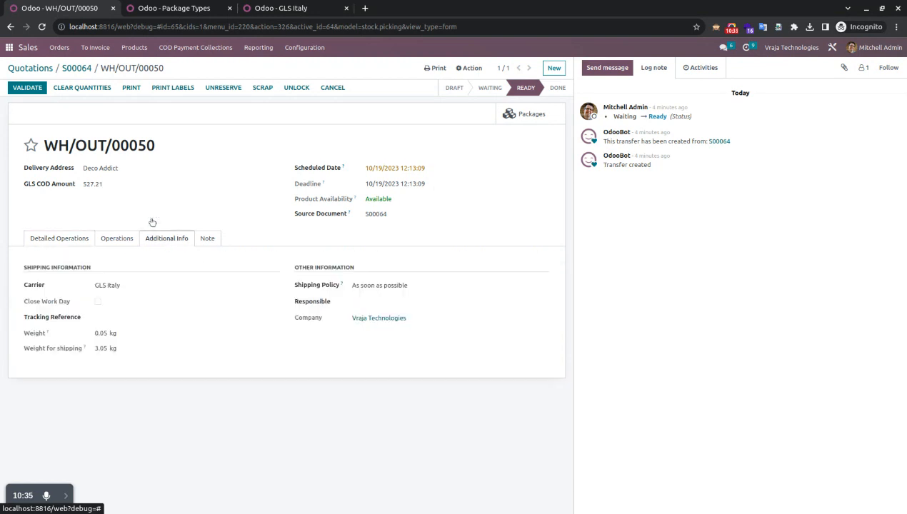
Validate WH/OUT/00050 to ship via GLS Italy, then review its lines and tracking reference
click(26, 88)
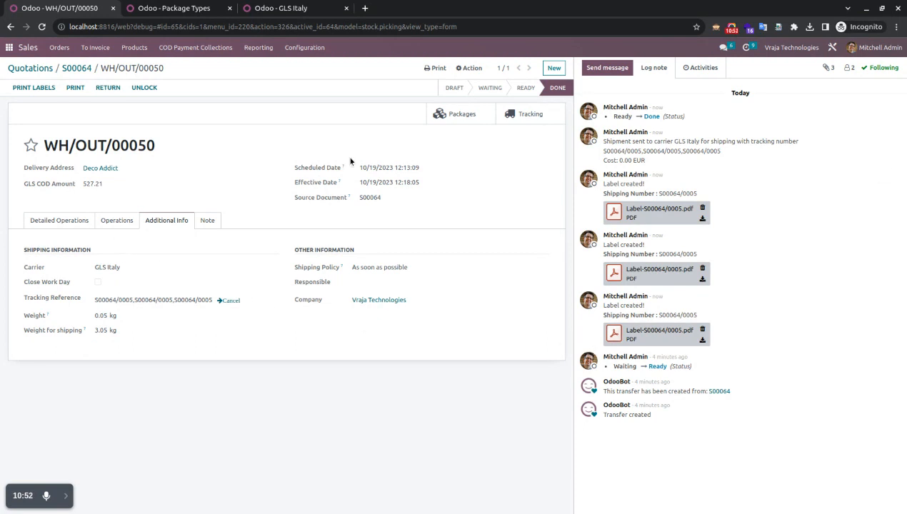
click(65, 220)
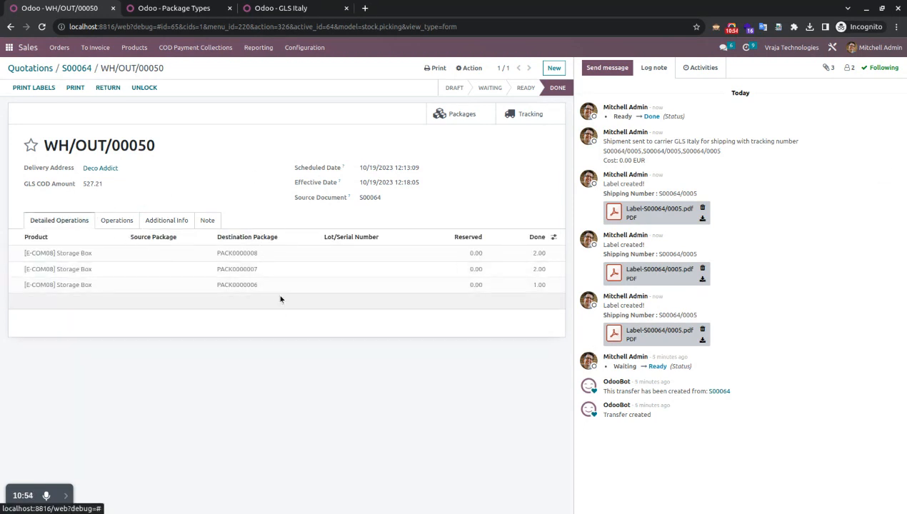
click(166, 221)
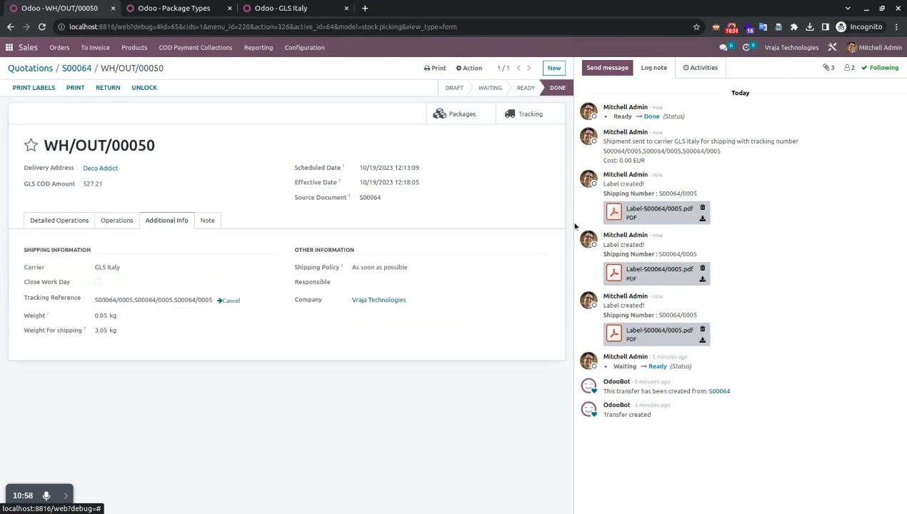
Preview the generated GLS shipping label Label-S00064/0005.pdf, then close the viewer
click(613, 212)
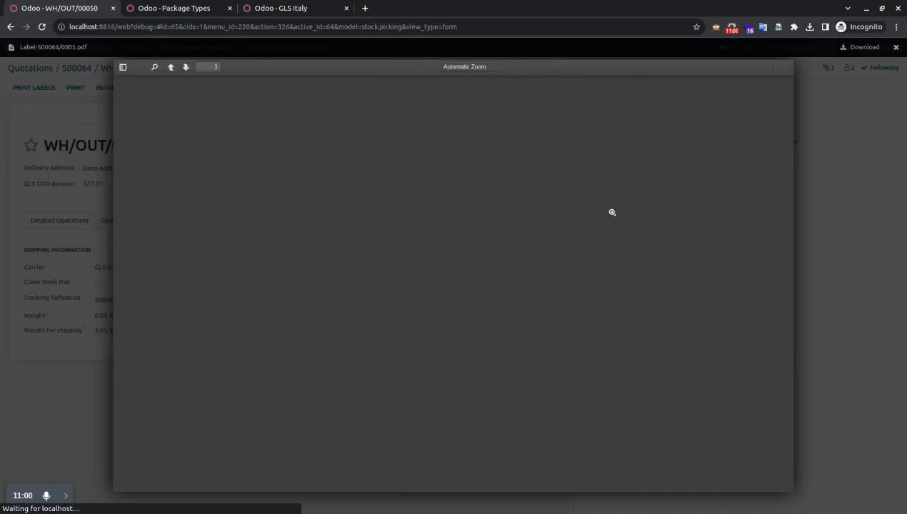
click(812, 214)
click(614, 273)
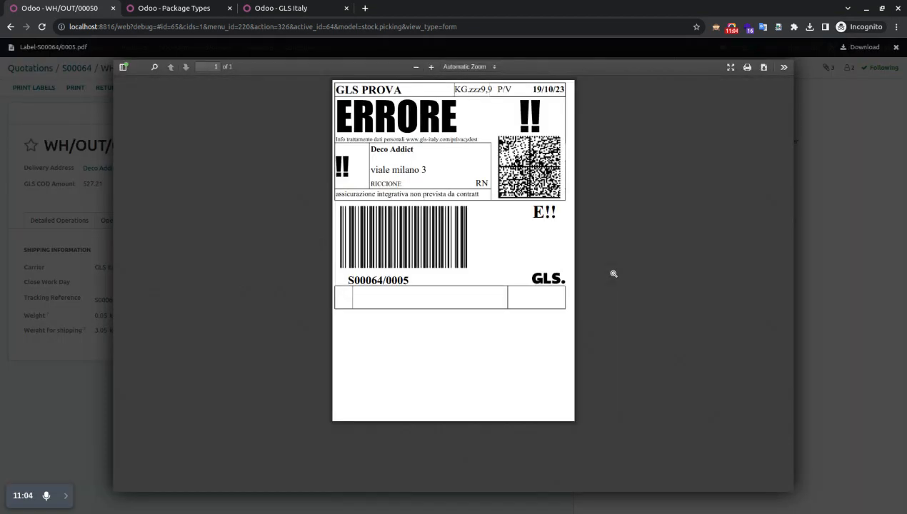
click(834, 275)
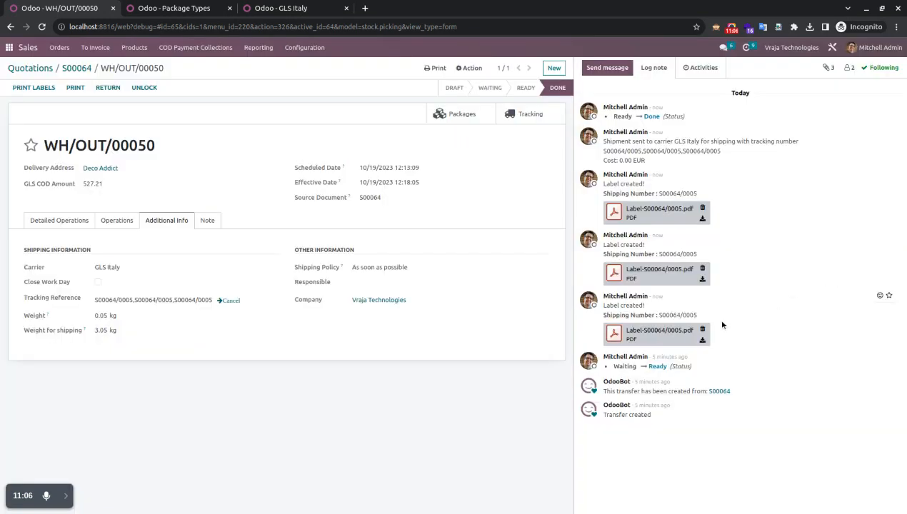
click(612, 329)
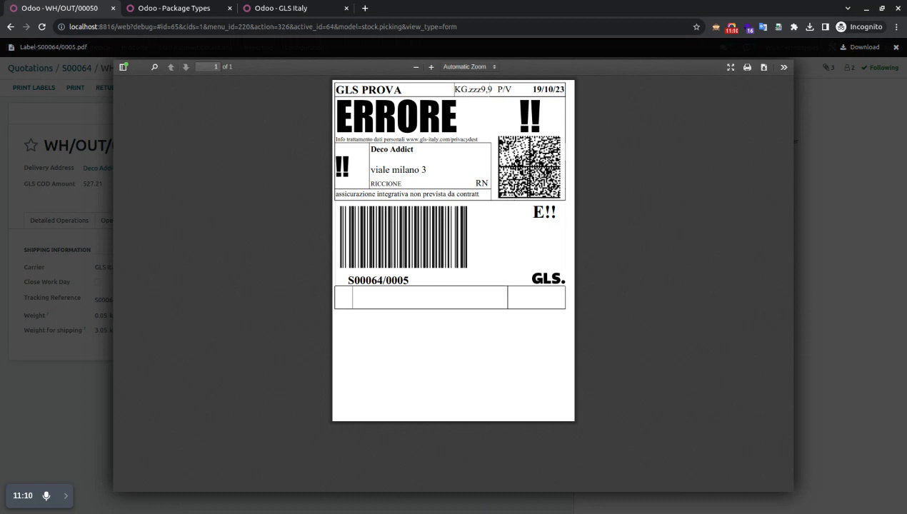
click(843, 294)
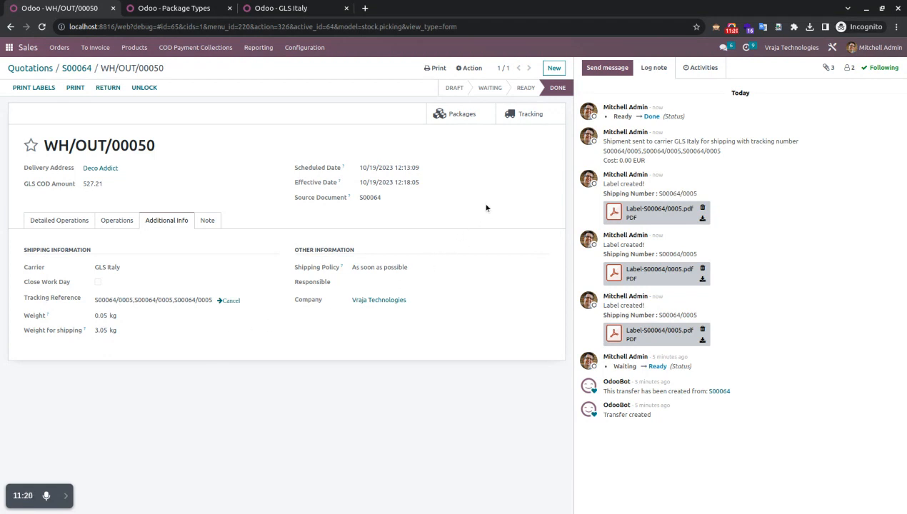
click(525, 117)
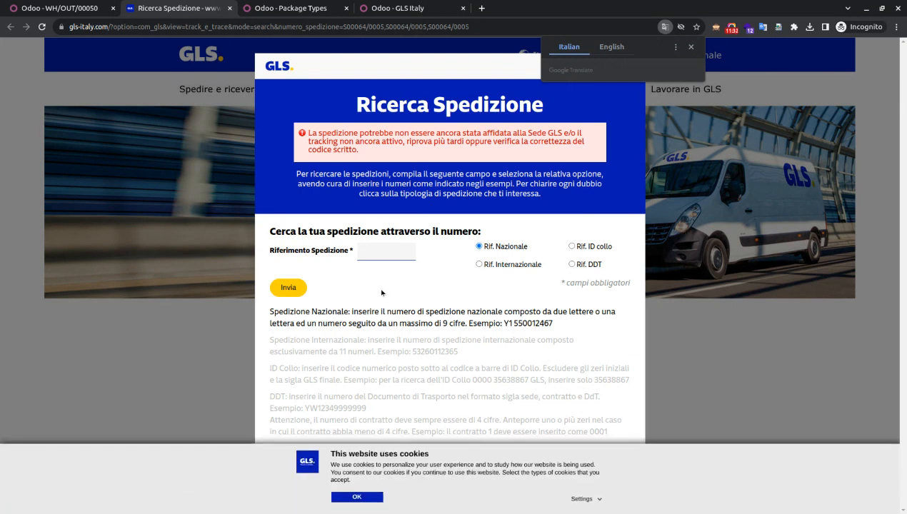
click(383, 251)
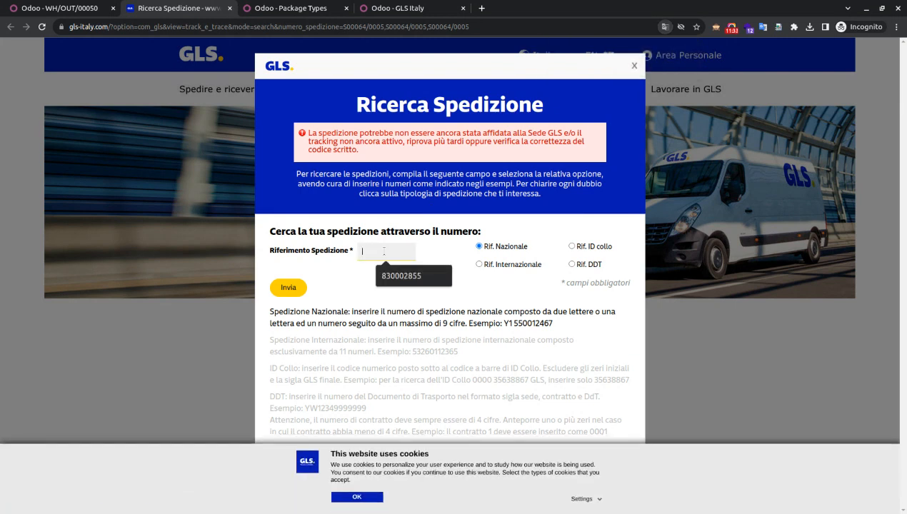
click(350, 282)
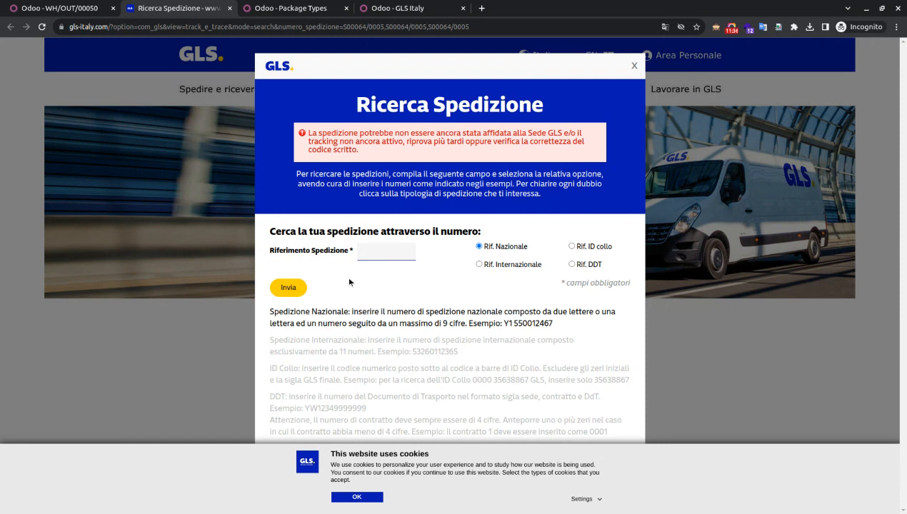
key(ctrl+w)
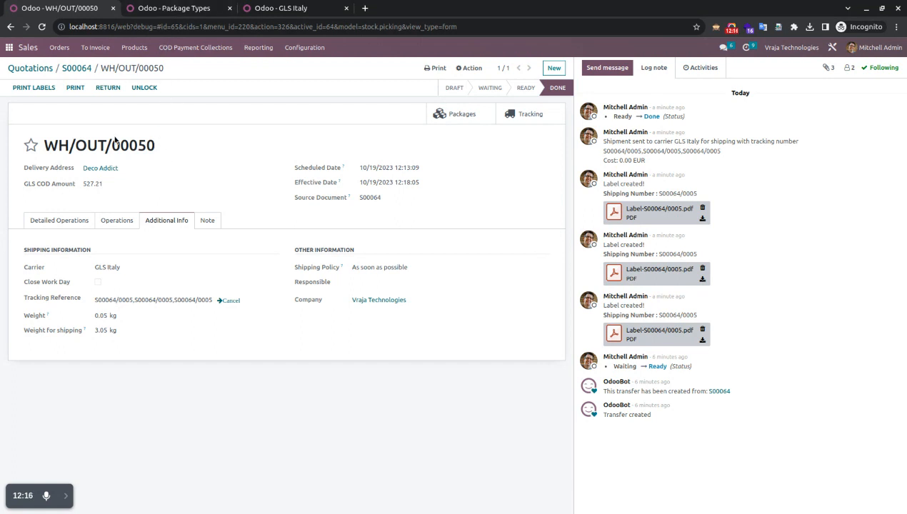
Open Inventory's Delivery Orders to process in the second tab and show its filters
click(183, 8)
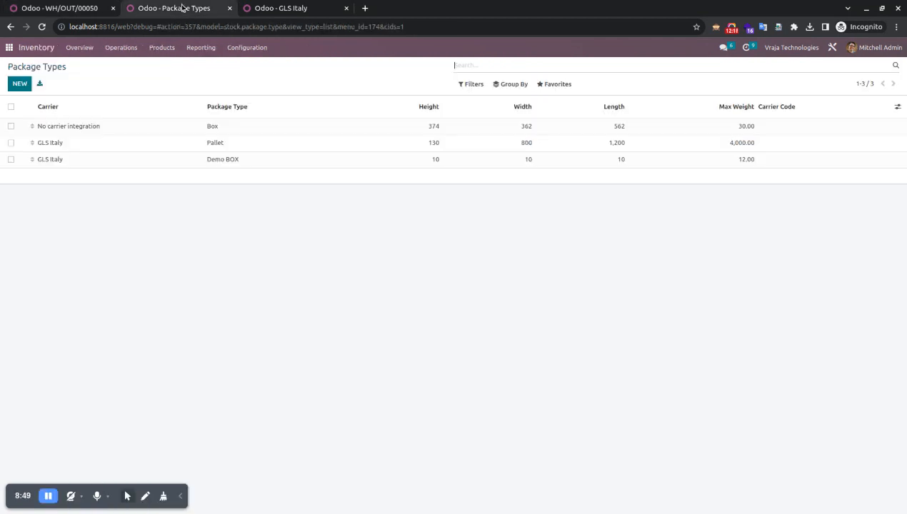
click(12, 48)
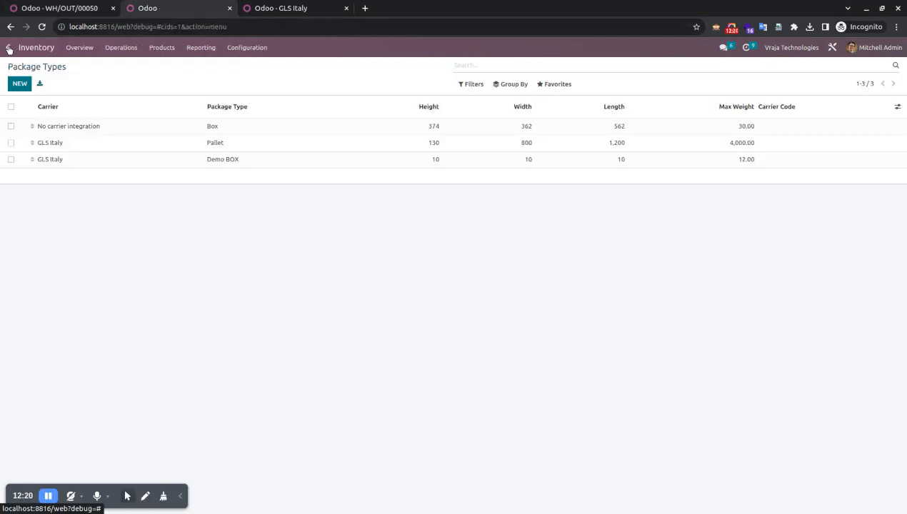
click(279, 192)
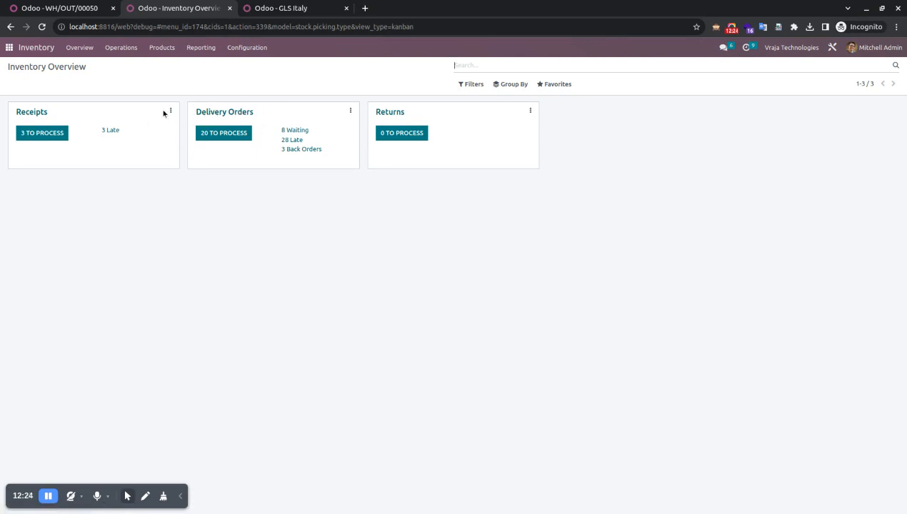
click(222, 124)
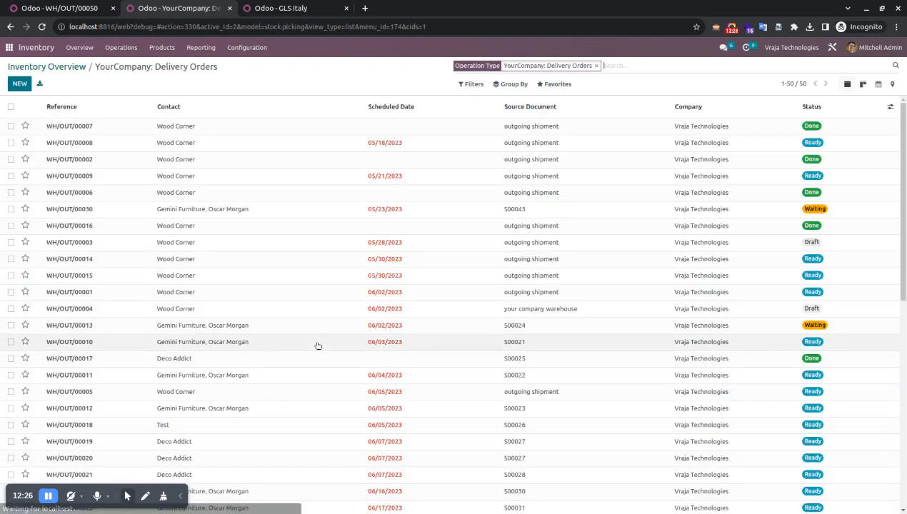
click(472, 85)
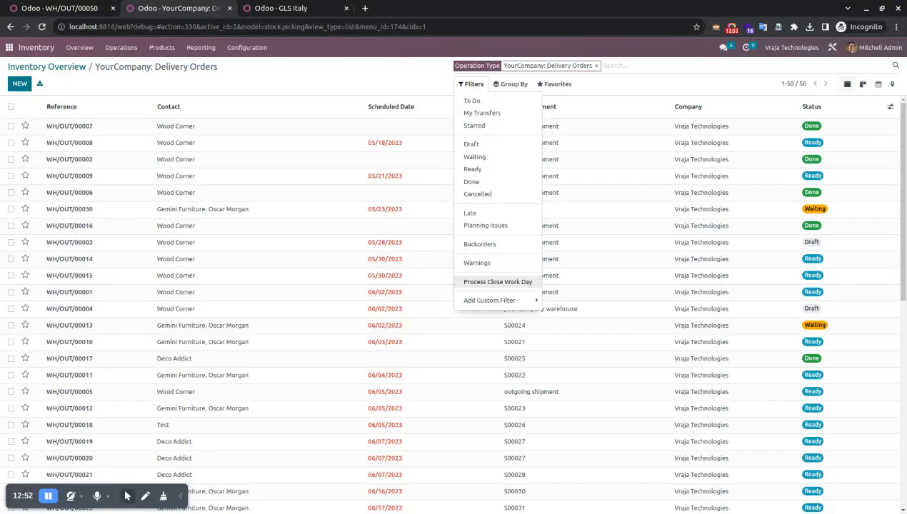
Filter Delivery Orders by Process Close Work Day, leaving WH/OUT/00041 and WH/OUT/00050
click(489, 283)
click(226, 286)
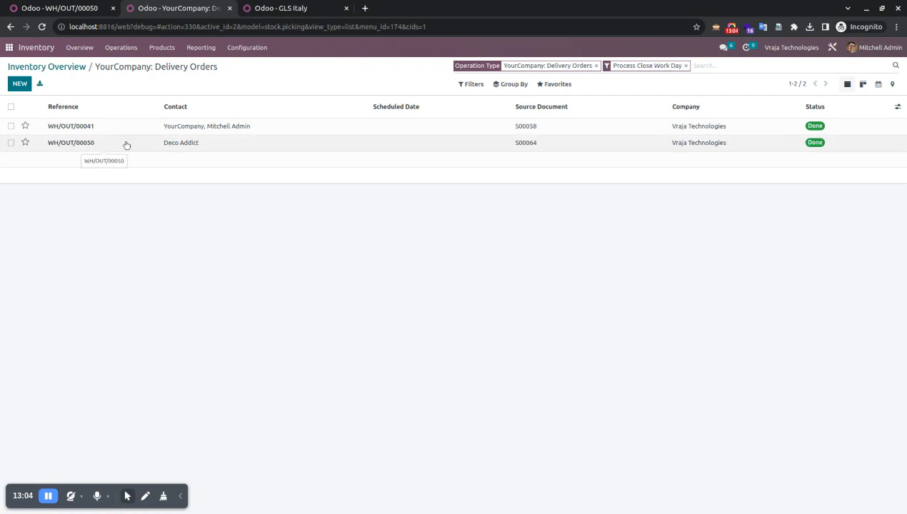
click(65, 10)
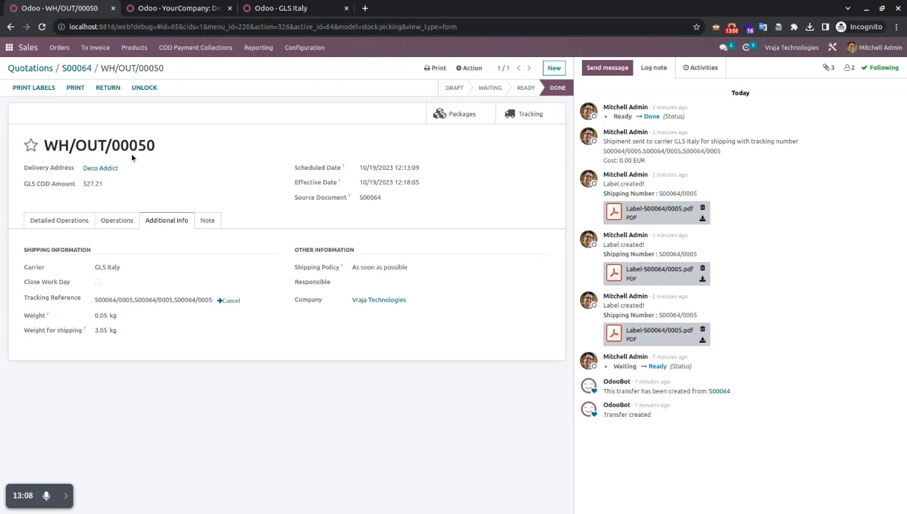
click(172, 8)
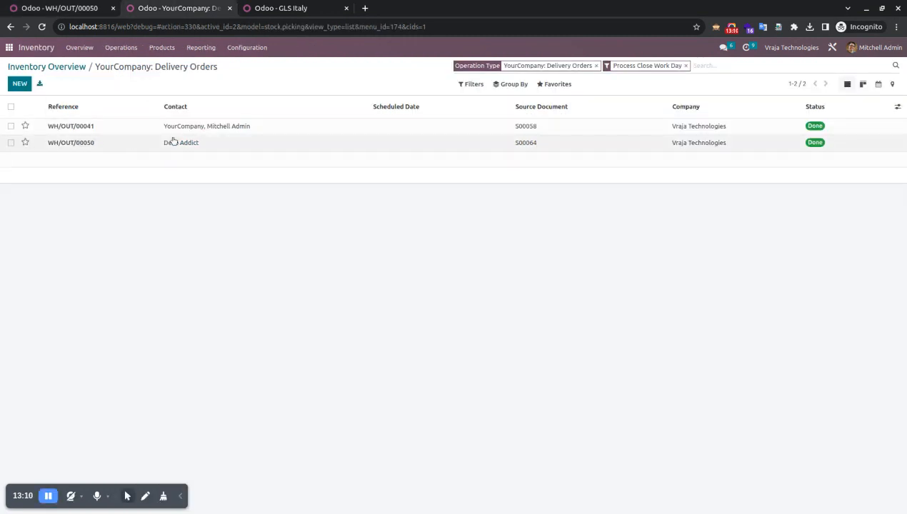
Run the Close Work Day action on the selected WH/OUT/00050 order
click(11, 143)
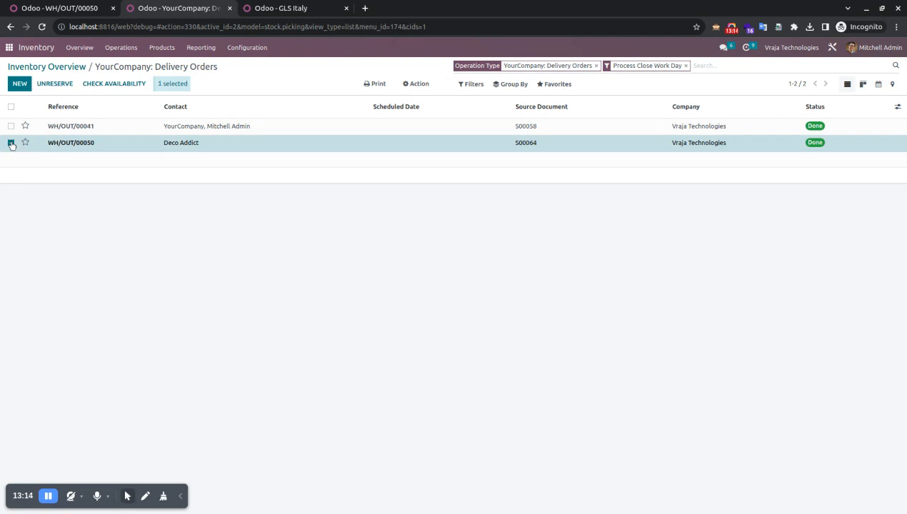
click(418, 85)
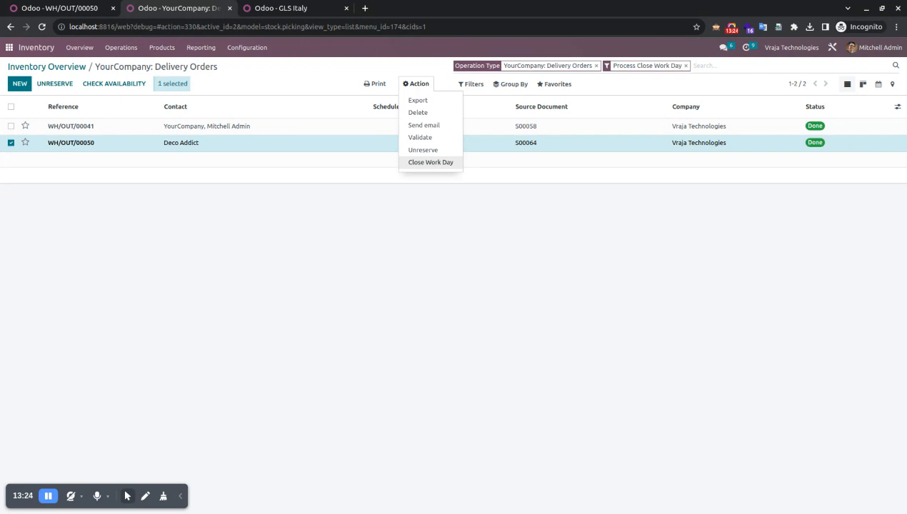
click(423, 163)
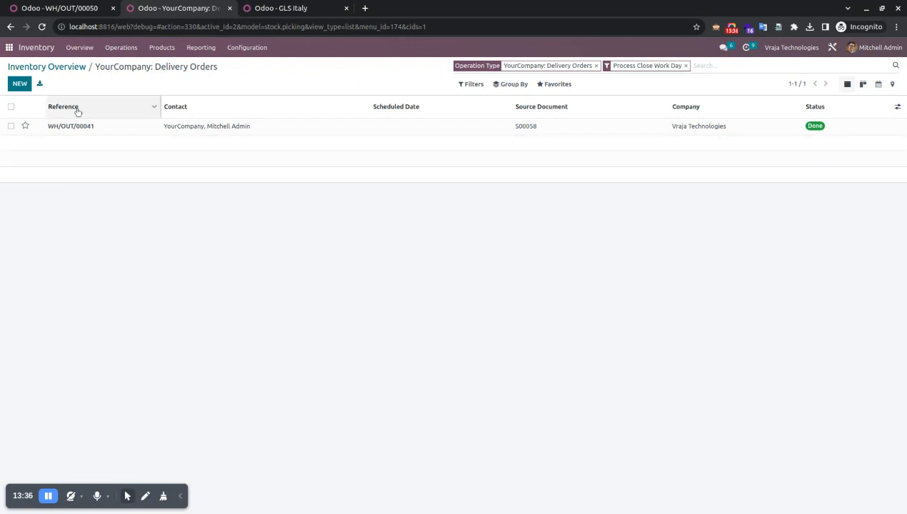
Reload the WH/OUT/00050 form and confirm Close Work Day is ticked in shipping info
click(57, 9)
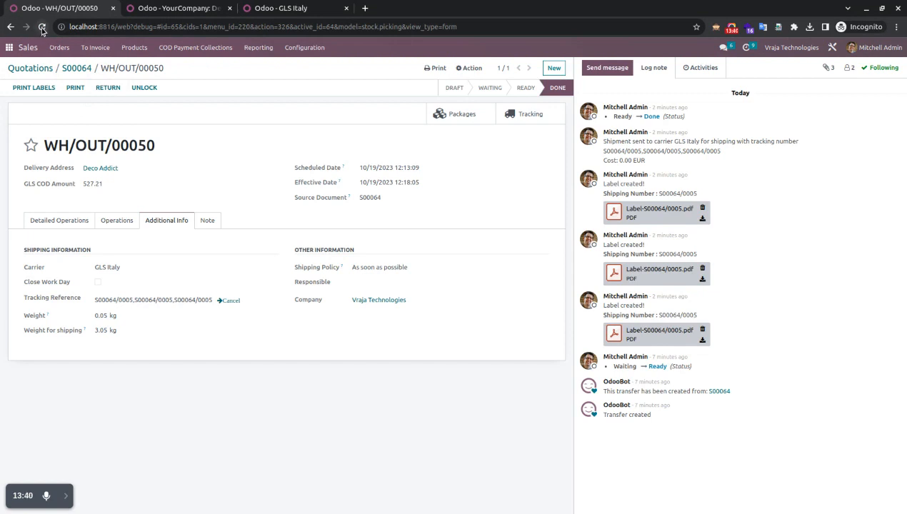
click(41, 27)
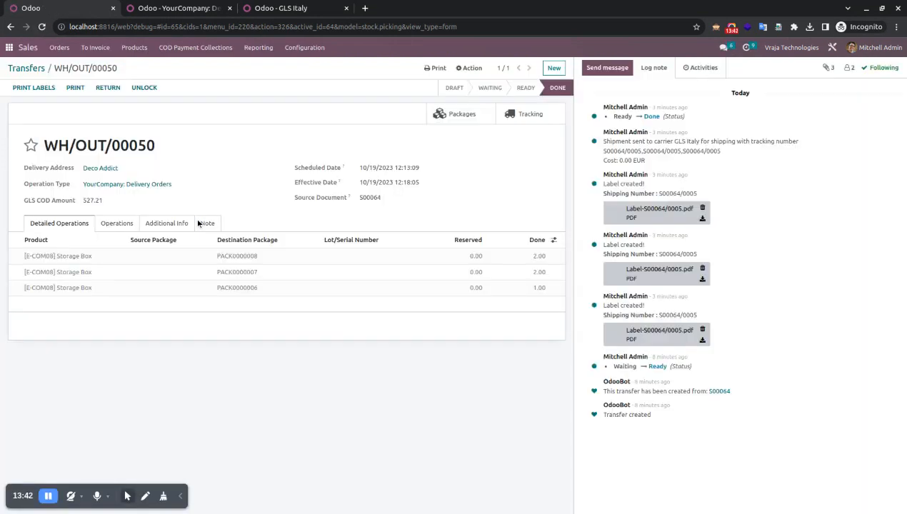
click(163, 224)
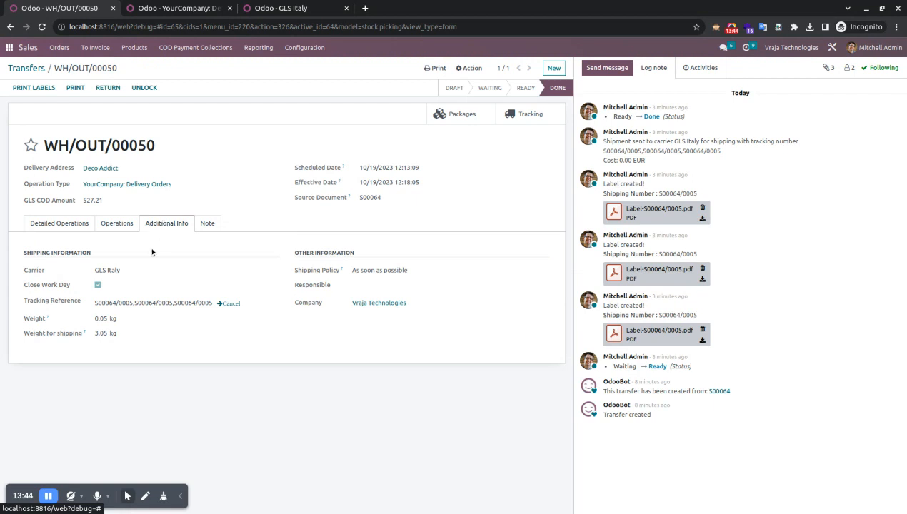
Cancel and confirm cancelling the GLS shipment, then highlight the cancellation message in the chatter
click(228, 304)
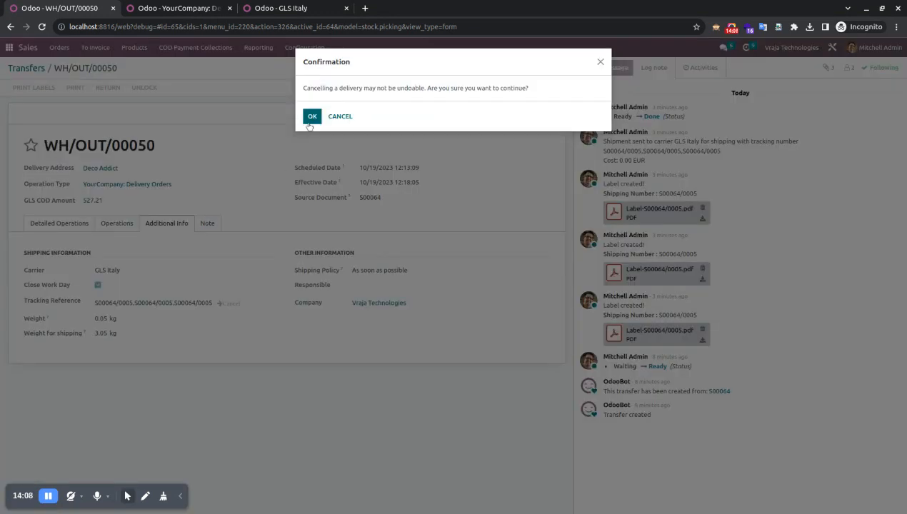
click(313, 117)
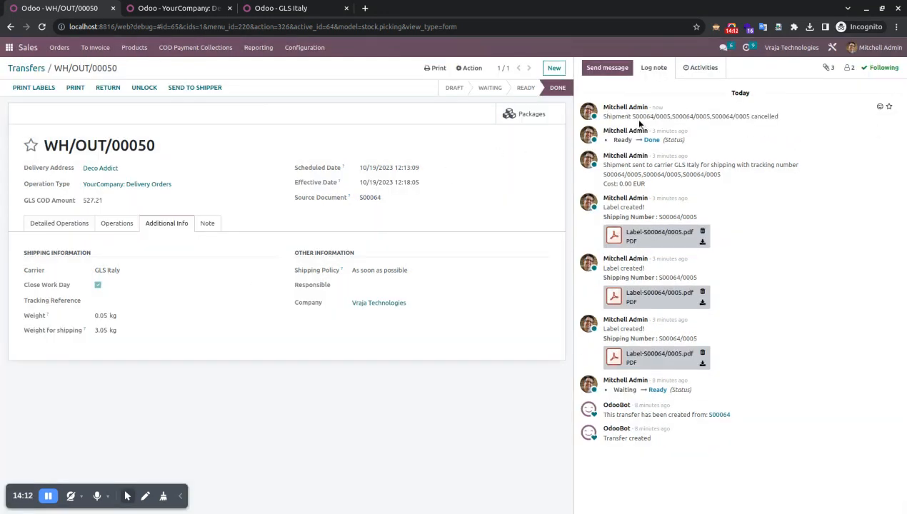
drag(604, 118, 778, 117)
click(747, 115)
click(769, 117)
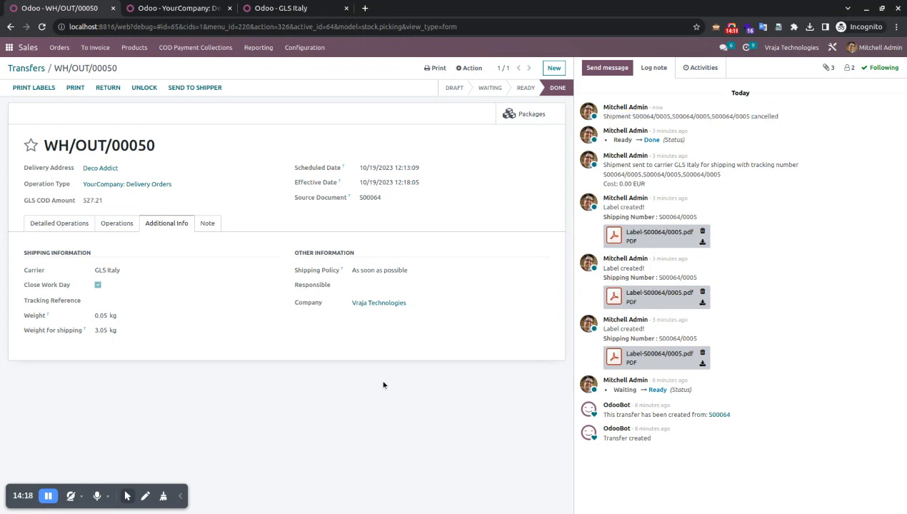